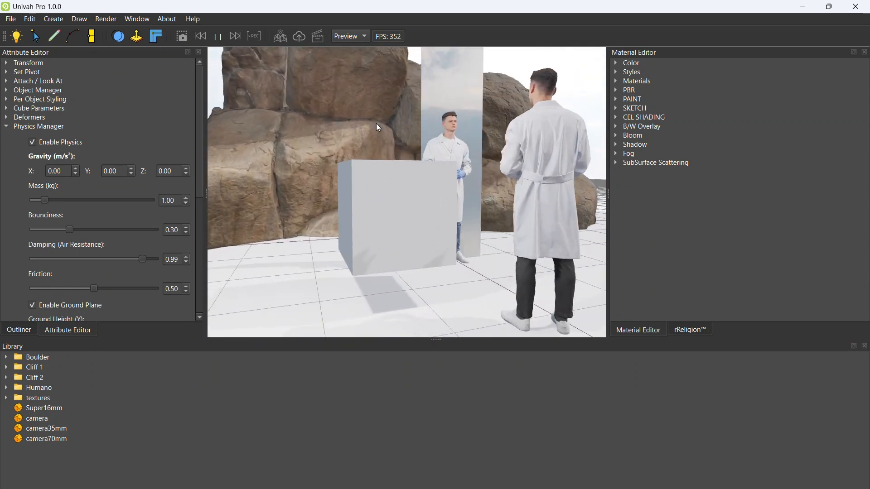
Step: Reset the cube's physics simulation and collapse its Physics Manager settings
click(33, 142)
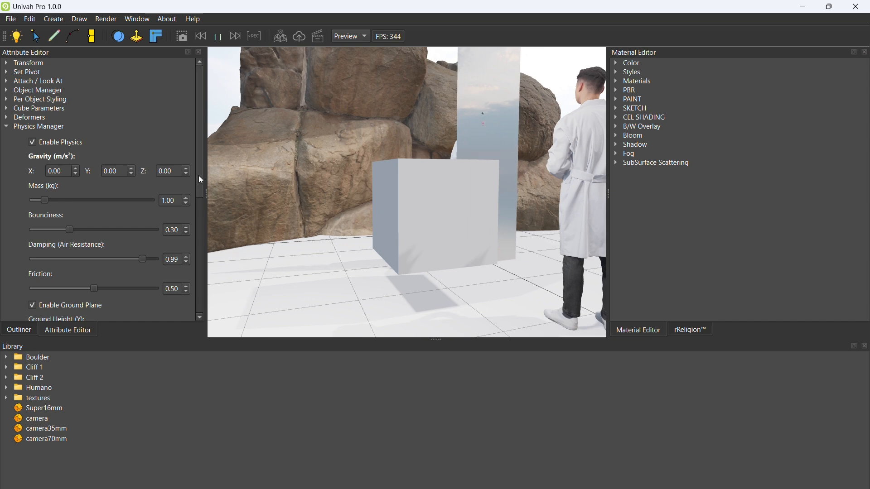
drag(198, 146, 192, 273)
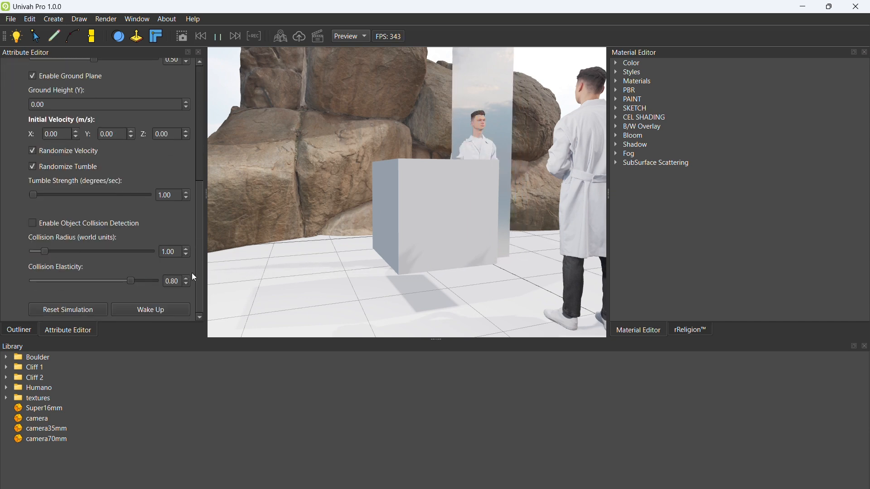
click(83, 309)
middle_drag(377, 234, 395, 240)
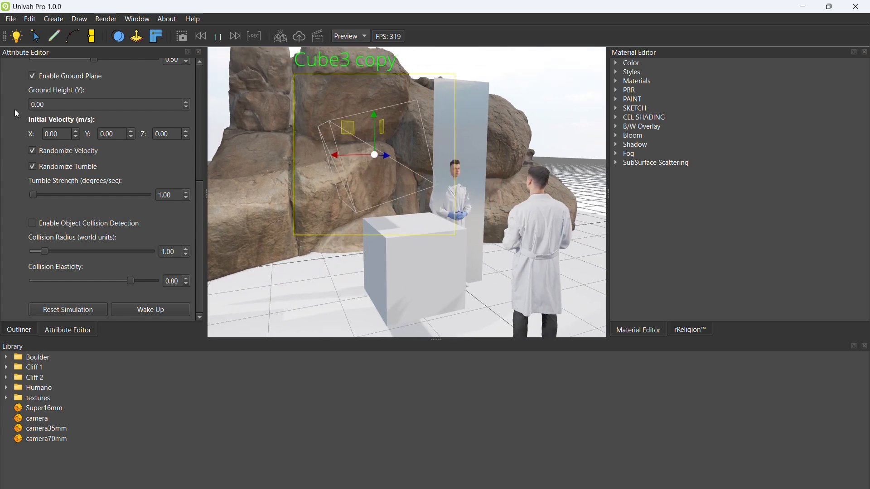
scroll(14, 109, up, 10)
click(9, 130)
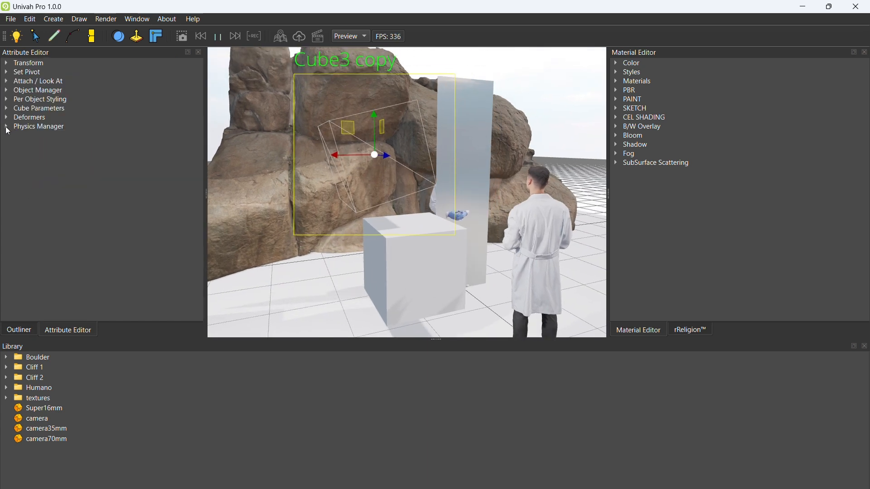
Step: Move Cube3 copy along its X and Z axes, away from the solid cube, and activate the Rotate tool
click(30, 325)
middle_drag(410, 232, 409, 223)
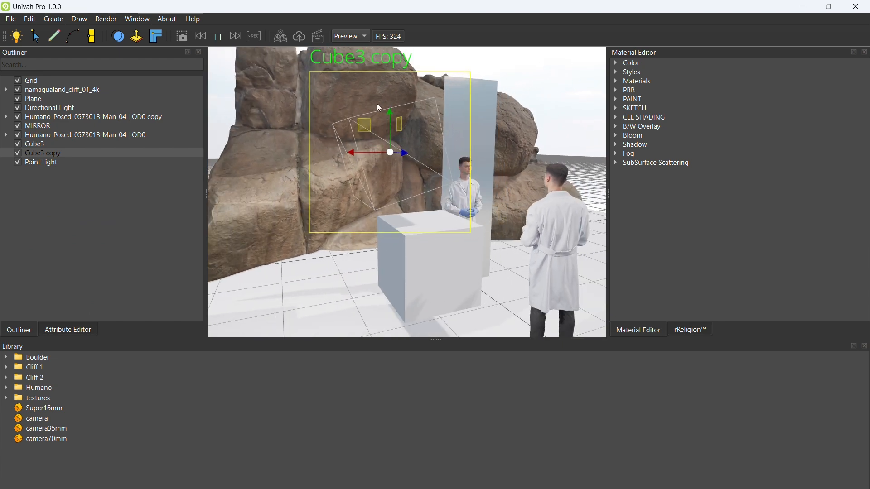
drag(356, 153, 279, 169)
middle_drag(312, 200, 366, 246)
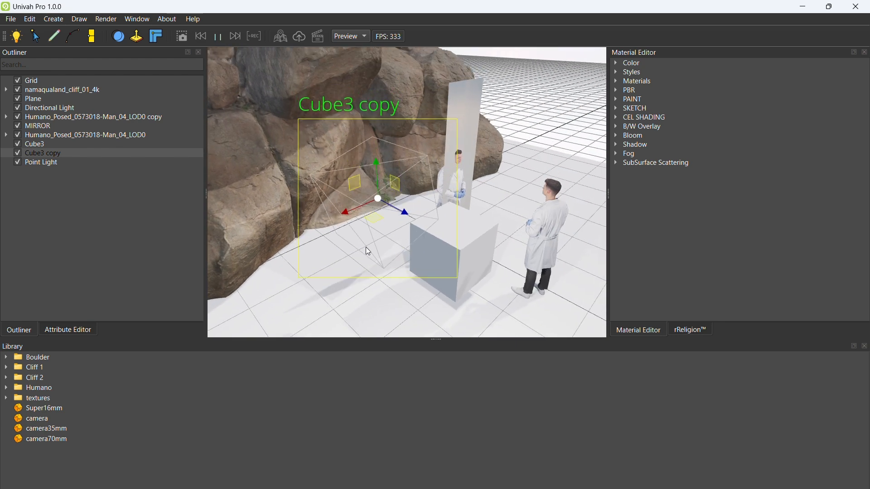
drag(406, 214, 384, 205)
middle_drag(383, 205, 414, 186)
key(e)
mouse_move(406, 168)
mouse_down()
mouse_move(418, 211)
mouse_move(406, 164)
mouse_move(410, 173)
mouse_up()
scroll(437, 195, up, 4)
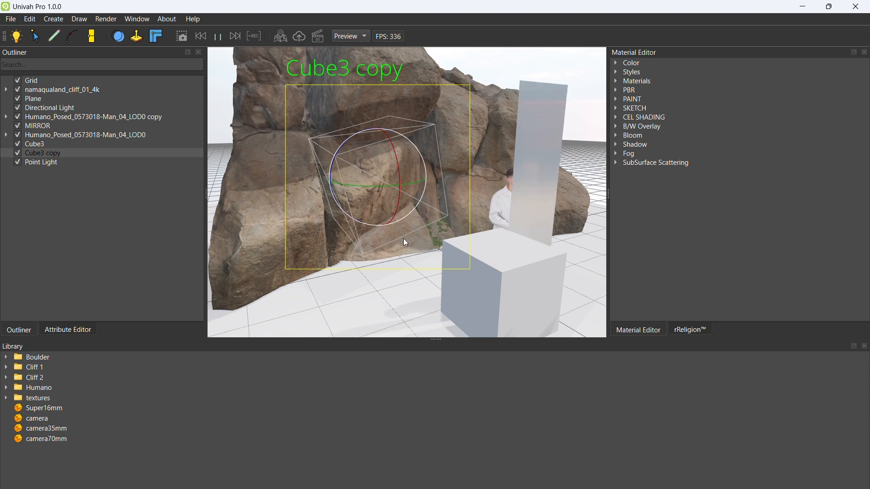
Step: Create a primitive sphere and position it just above the floor beside the wireframe cube
click(52, 19)
mouse_move(81, 32)
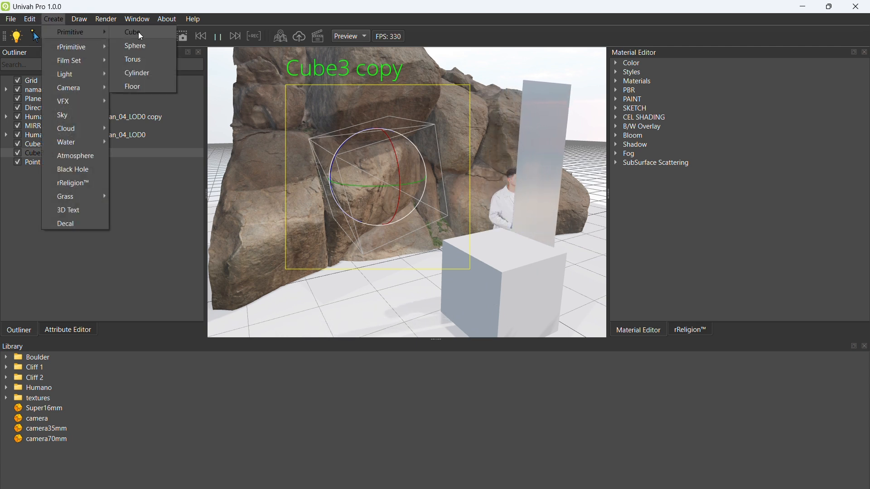
click(138, 44)
drag(409, 214, 299, 329)
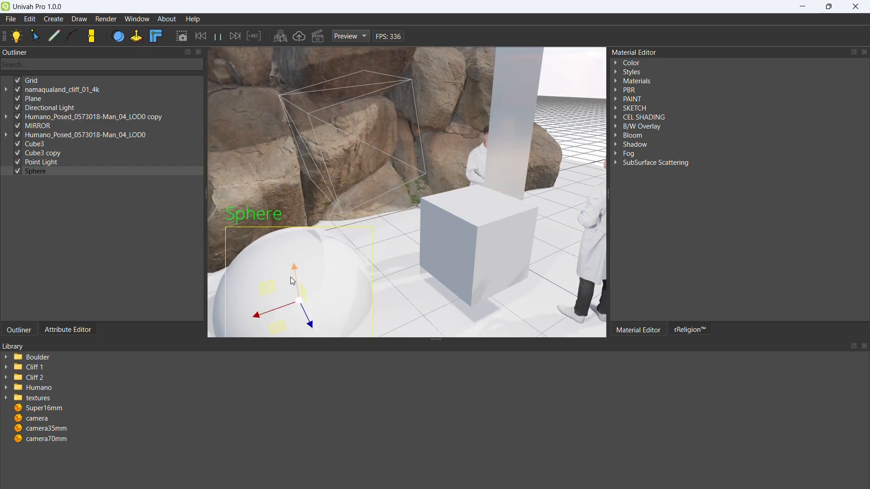
drag(291, 275, 268, 170)
middle_drag(318, 161, 295, 154)
scroll(295, 154, down, 3)
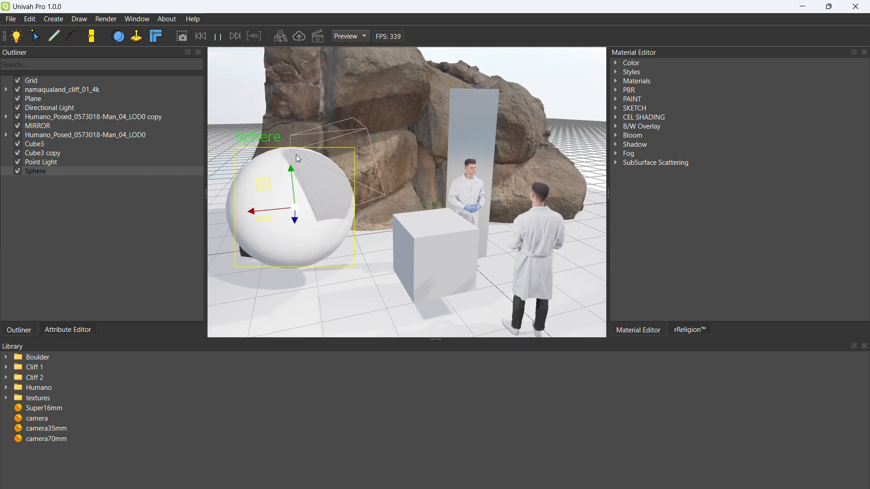
drag(272, 208, 243, 212)
middle_drag(306, 213, 329, 204)
scroll(330, 208, up, 2)
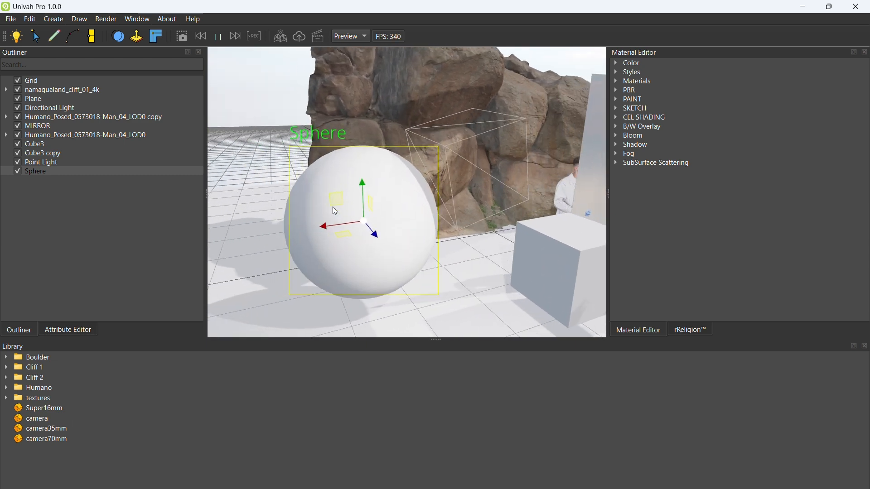
Step: Try the Sketch and Outline global render styles on the scene
click(620, 73)
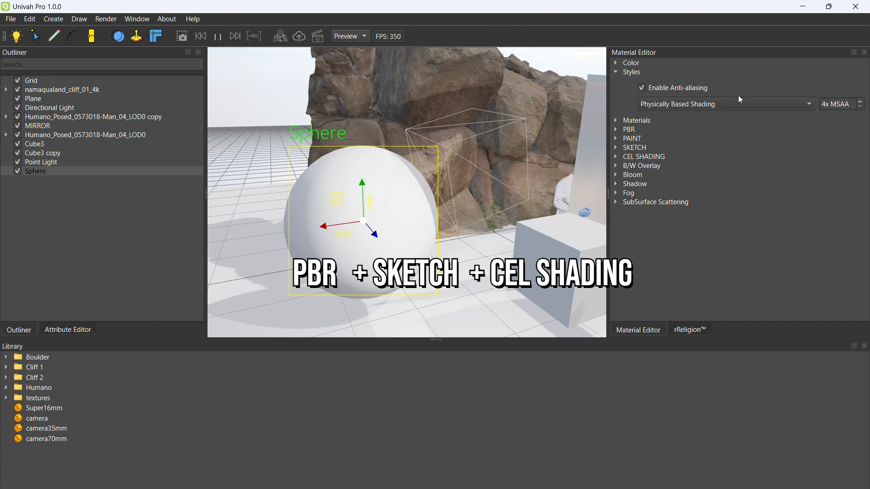
click(705, 104)
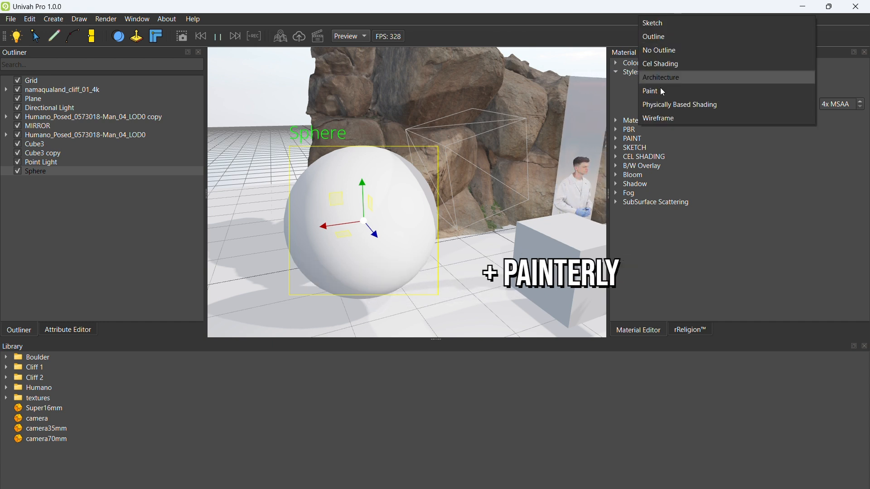
click(670, 22)
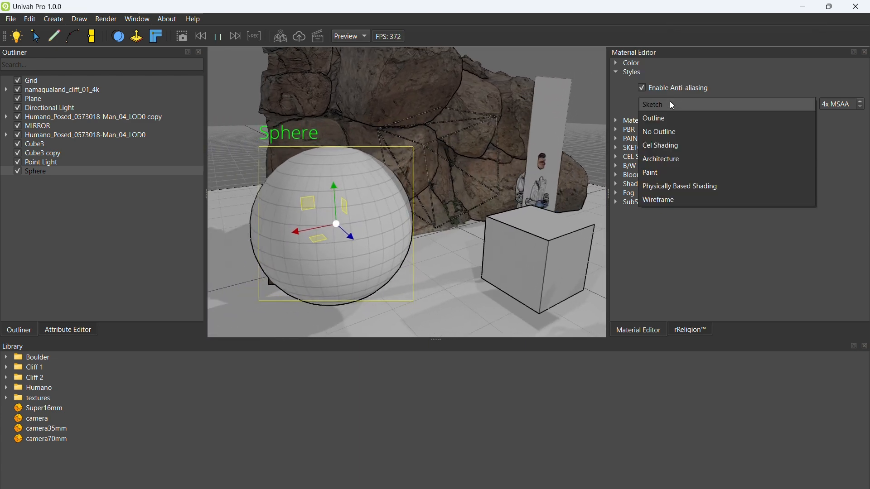
click(670, 103)
click(659, 124)
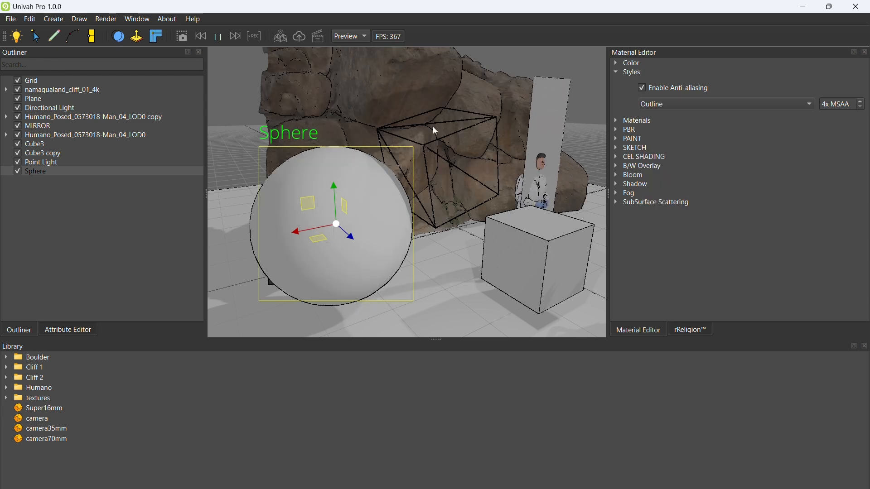
Step: Try the Architecture and Paint global render styles on the scene
click(664, 105)
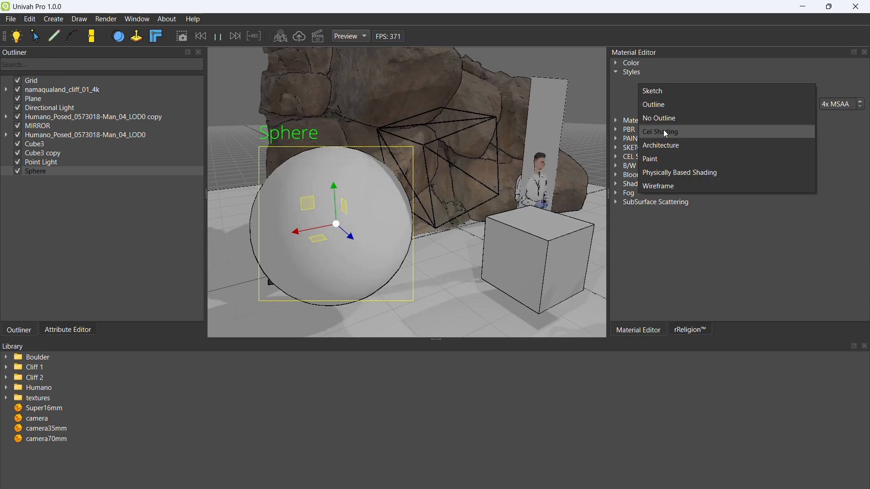
click(661, 148)
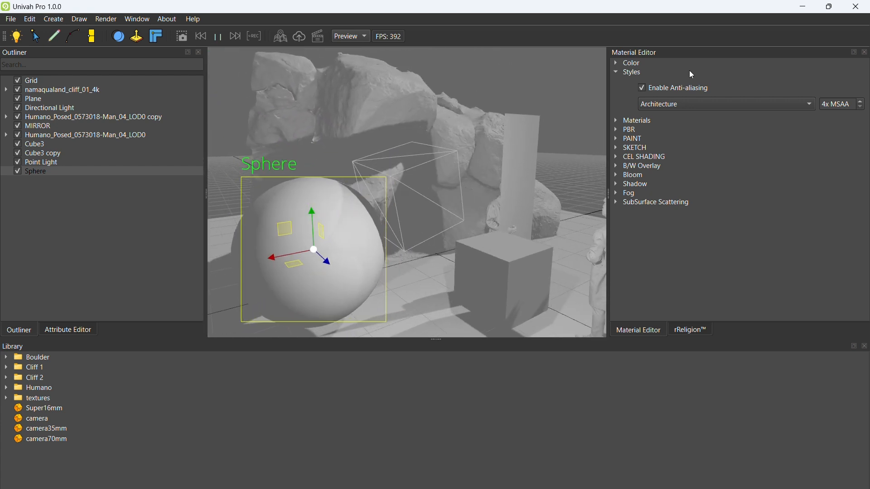
click(667, 103)
click(665, 120)
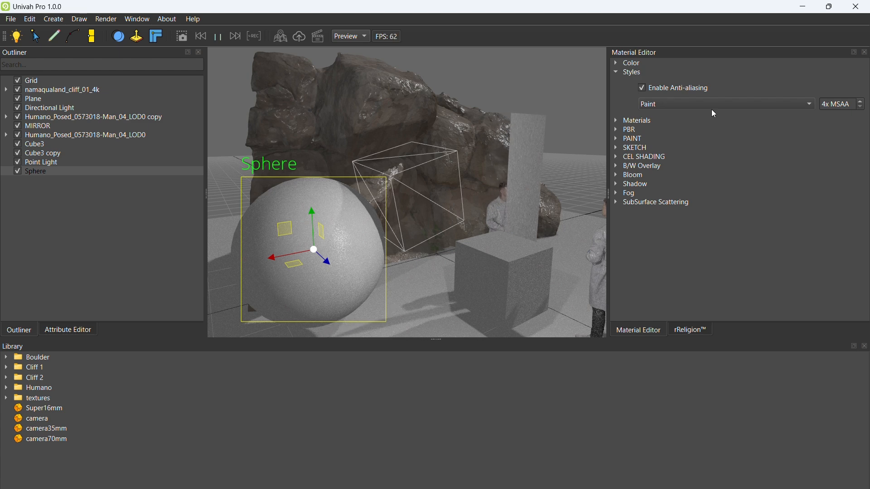
Step: Compare the Physically Based Shading and Wireframe global render styles on the scene
click(688, 104)
click(675, 120)
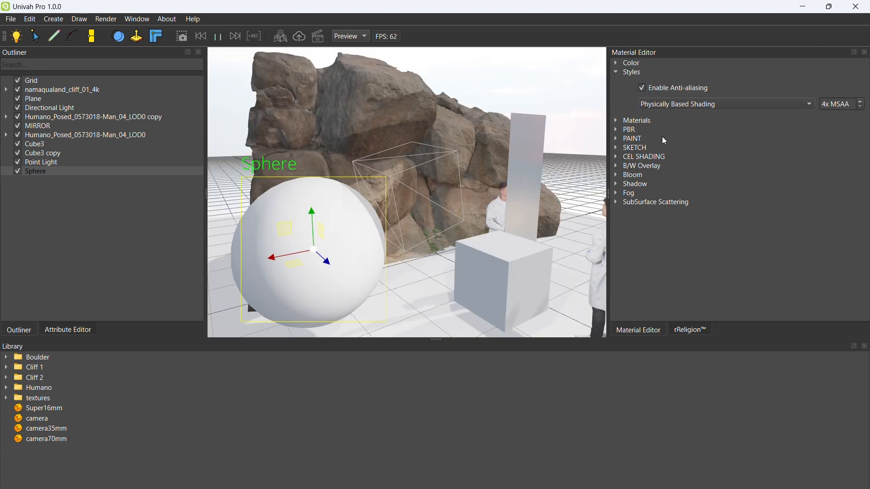
click(673, 103)
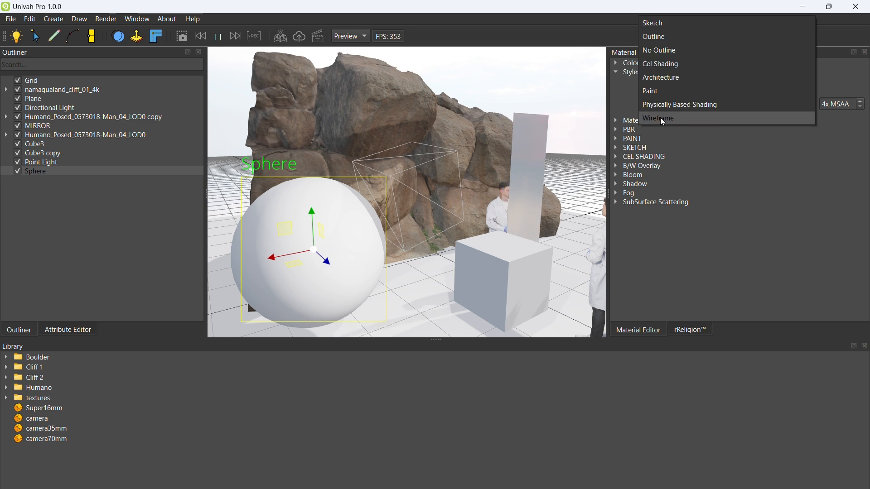
click(661, 119)
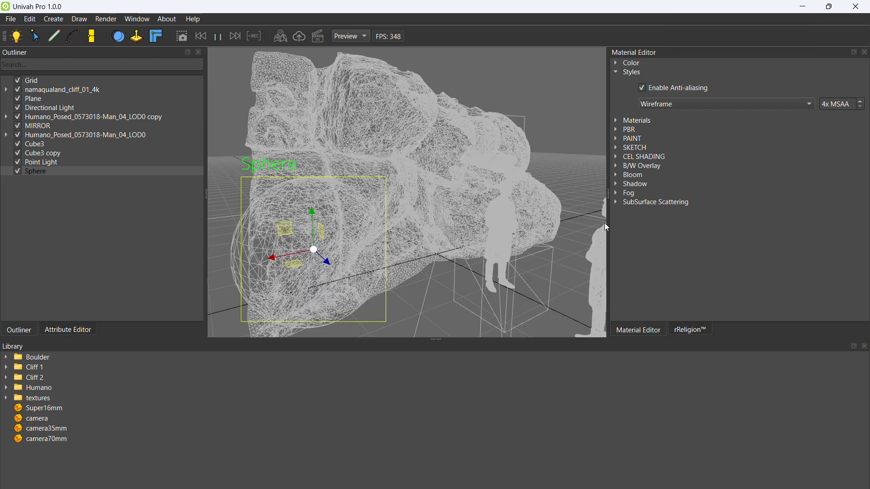
Step: Set the global render style to Sketch and inspect the sphere and cube up close
click(664, 104)
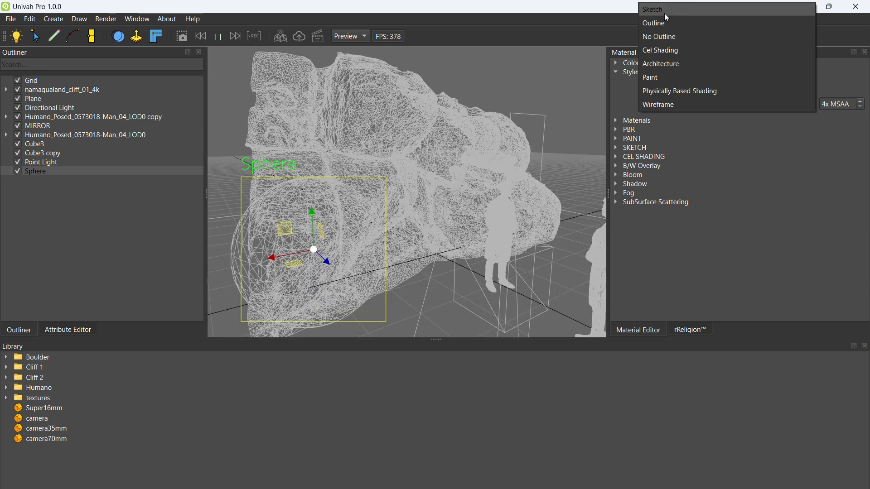
click(664, 12)
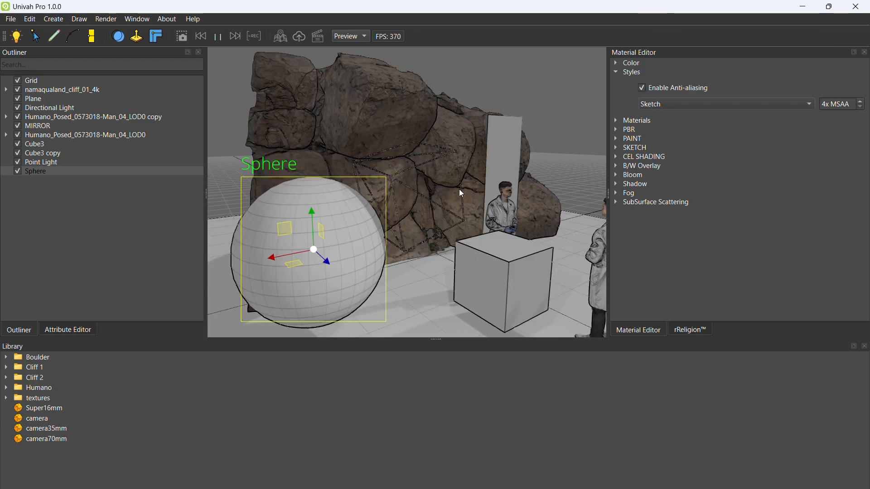
mouse_move(336, 201)
right_down()
mouse_move(340, 225)
mouse_move(342, 211)
right_up()
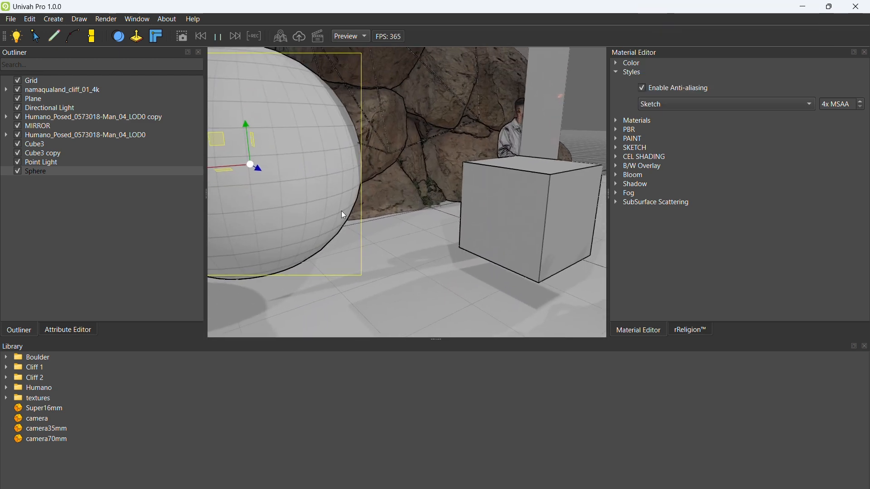
scroll(342, 211, down, 4)
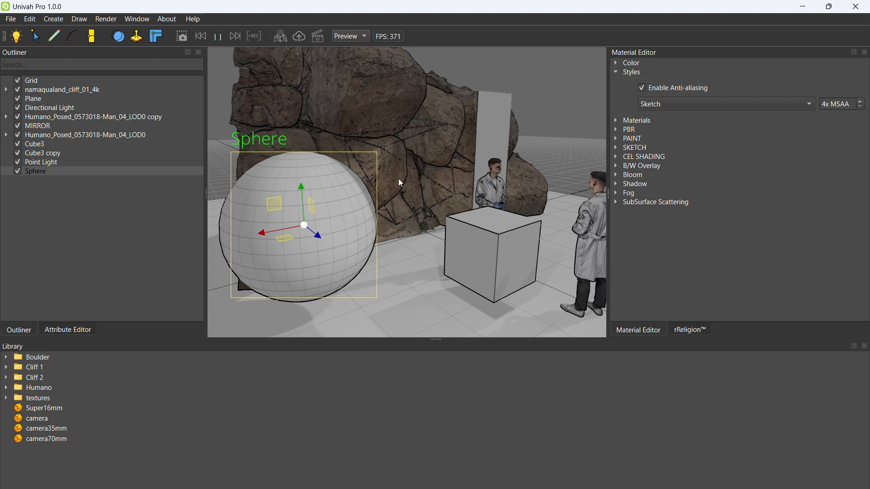
Step: Set the global render style to Physically Based Shading
click(659, 103)
click(667, 188)
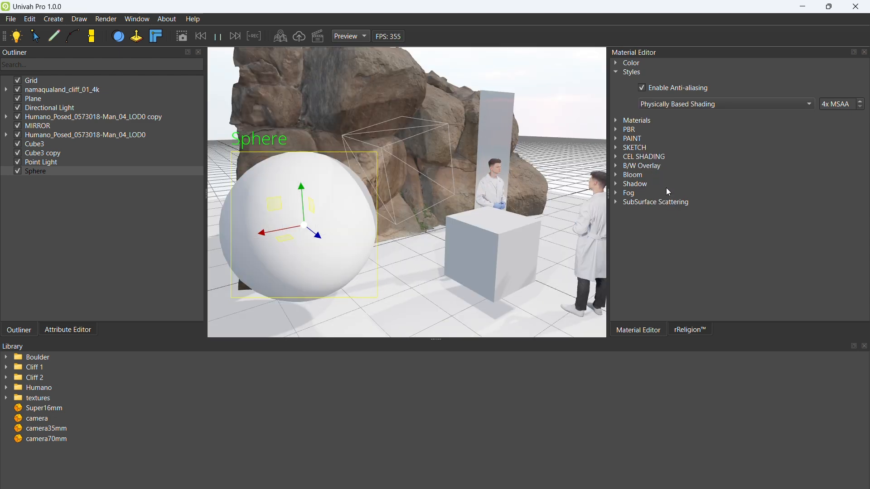
key(w)
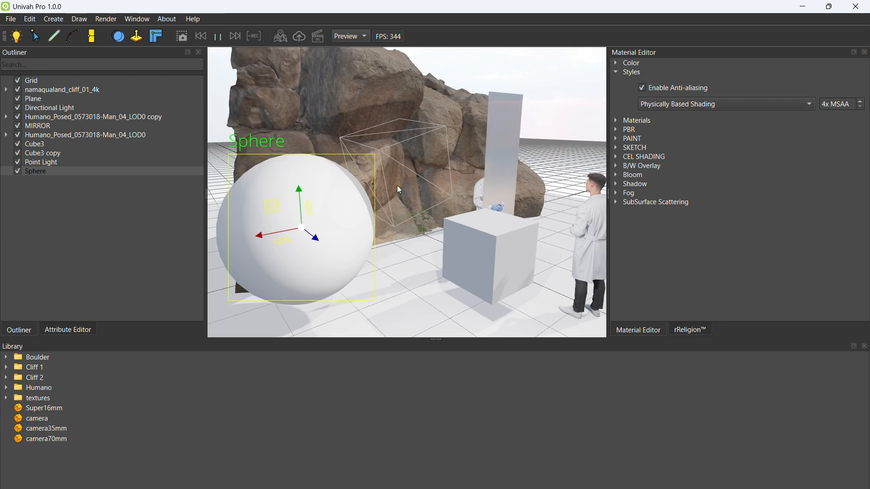
drag(397, 186, 369, 188)
key(w)
key(a)
key(s)
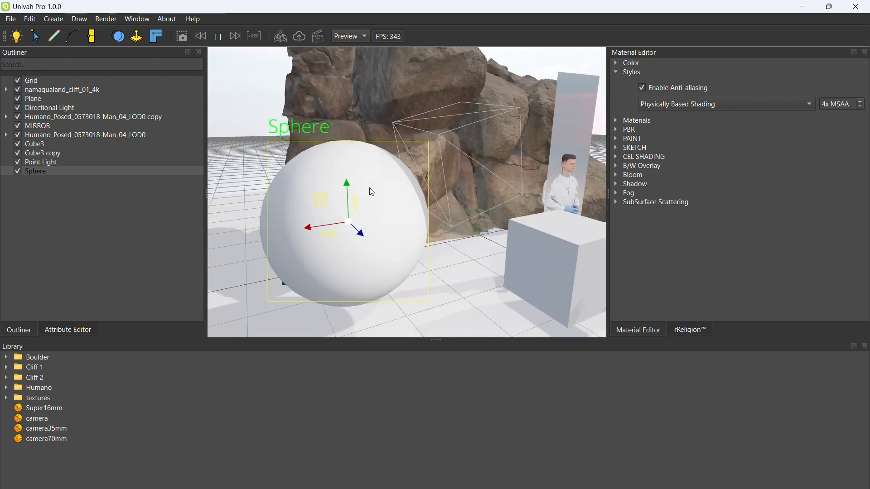
Step: Set the per-object render style of Cube3 copy to Use Global Style
click(62, 332)
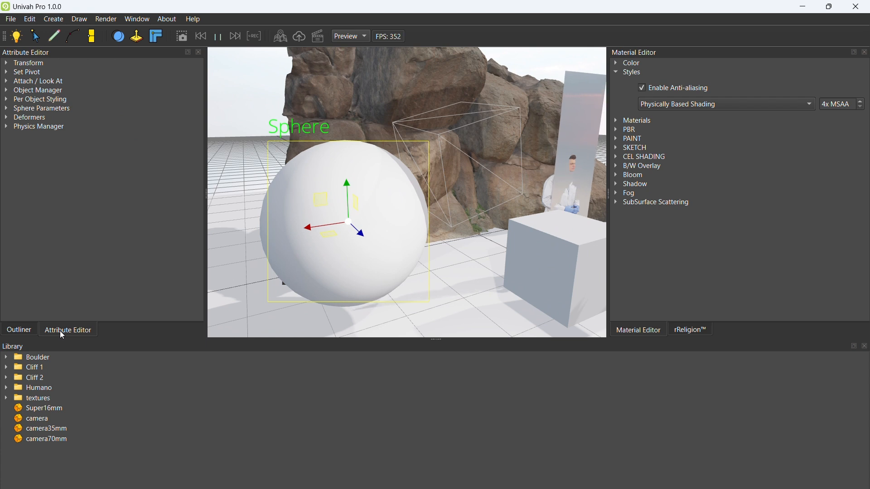
click(19, 332)
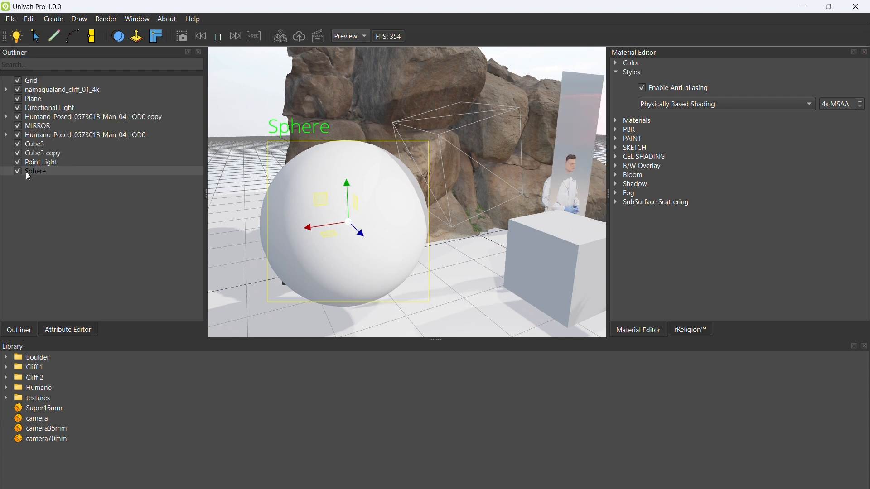
click(39, 162)
click(43, 152)
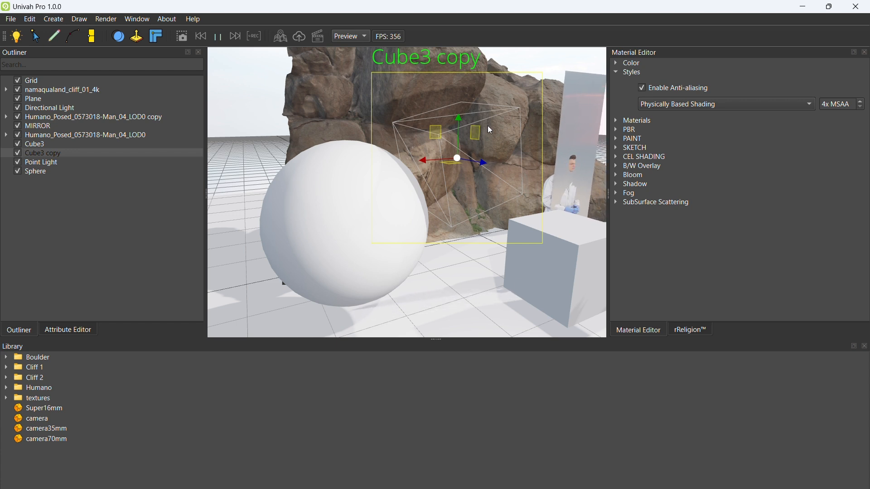
click(91, 331)
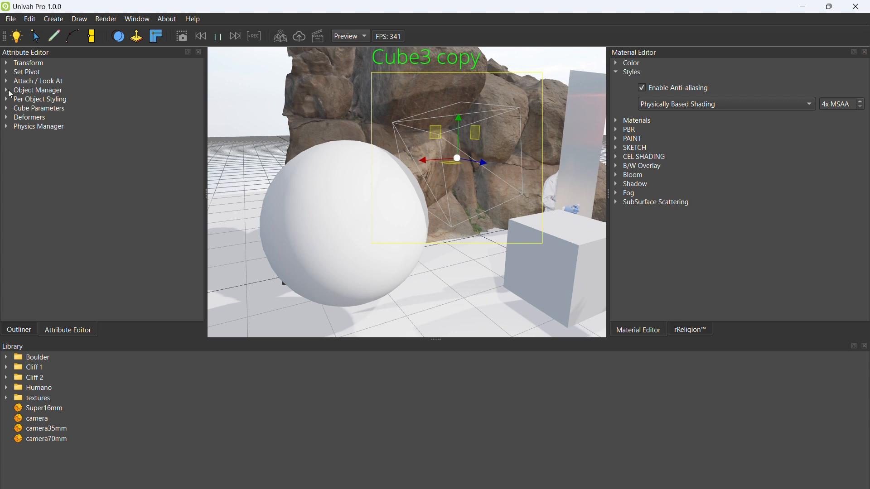
click(36, 90)
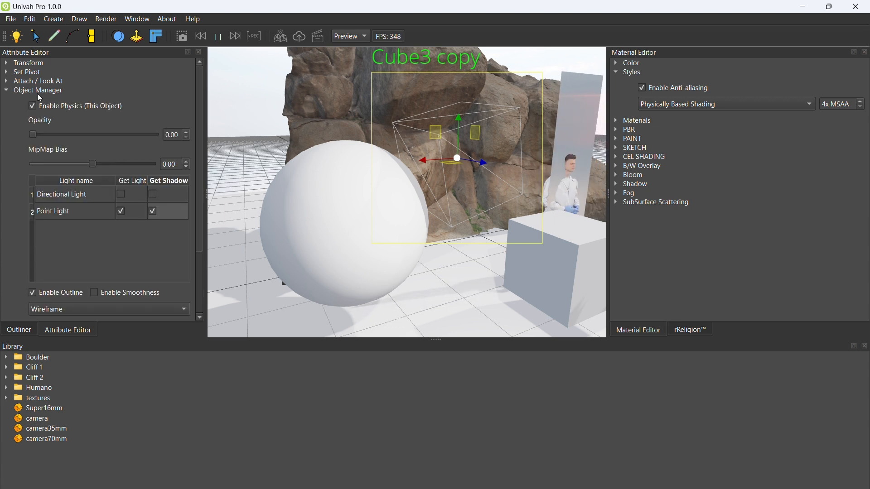
drag(200, 134, 197, 205)
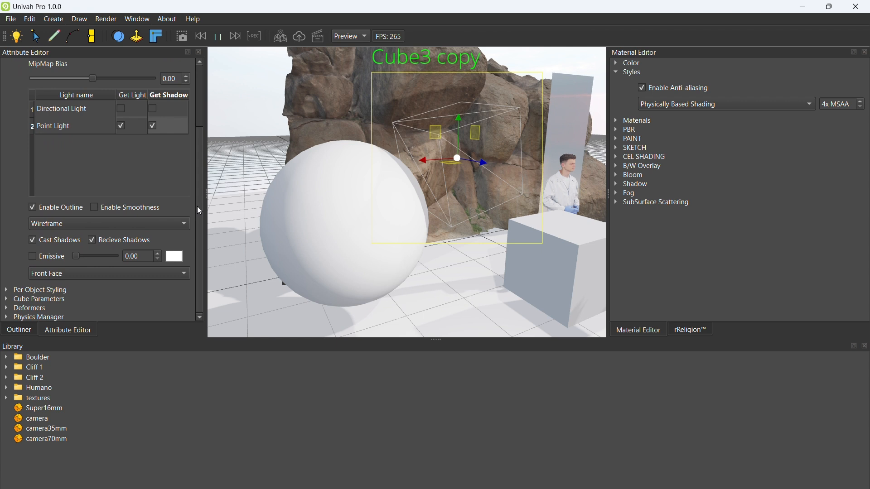
click(137, 219)
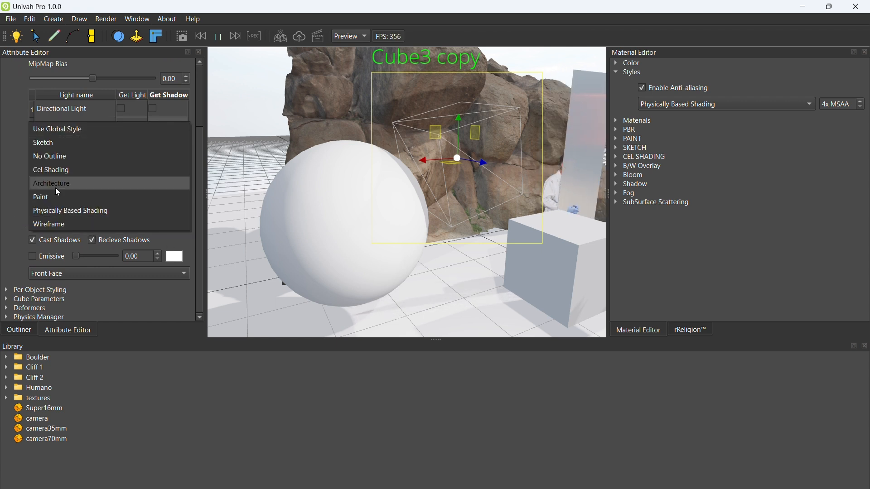
click(58, 129)
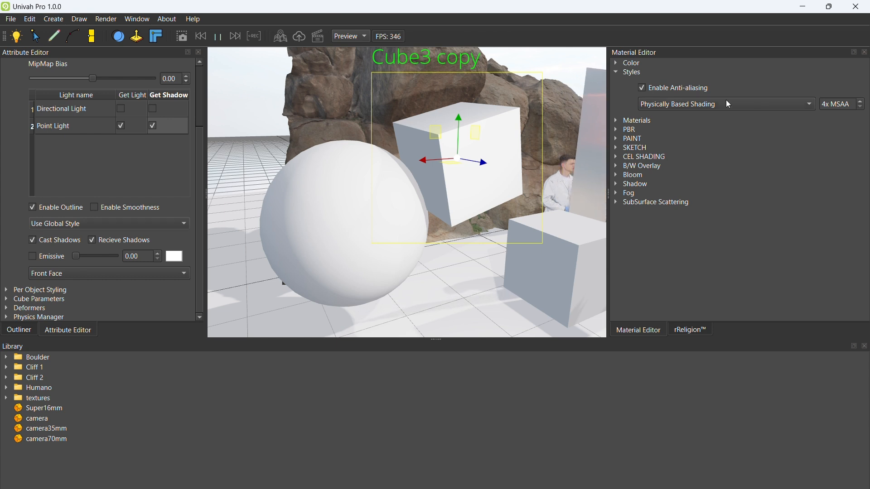
Step: Set the global render style to Sketch and keep Cube3 copy on Use Global Style
click(659, 105)
click(663, 24)
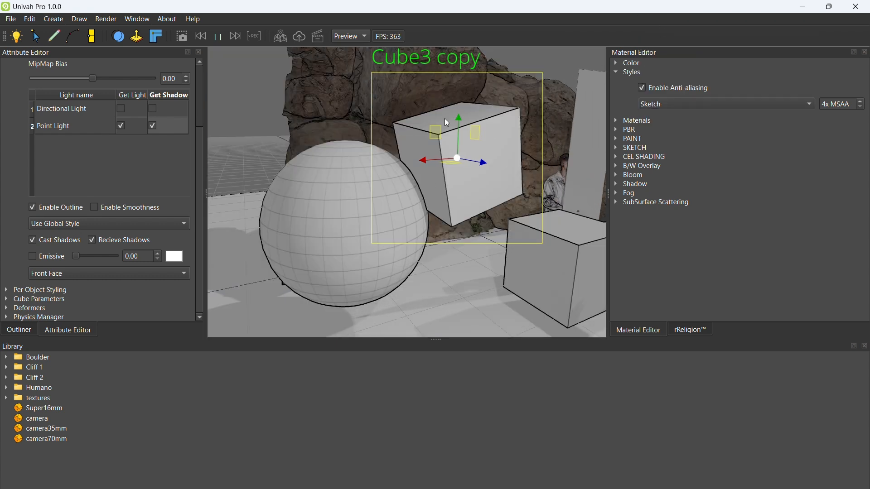
click(73, 226)
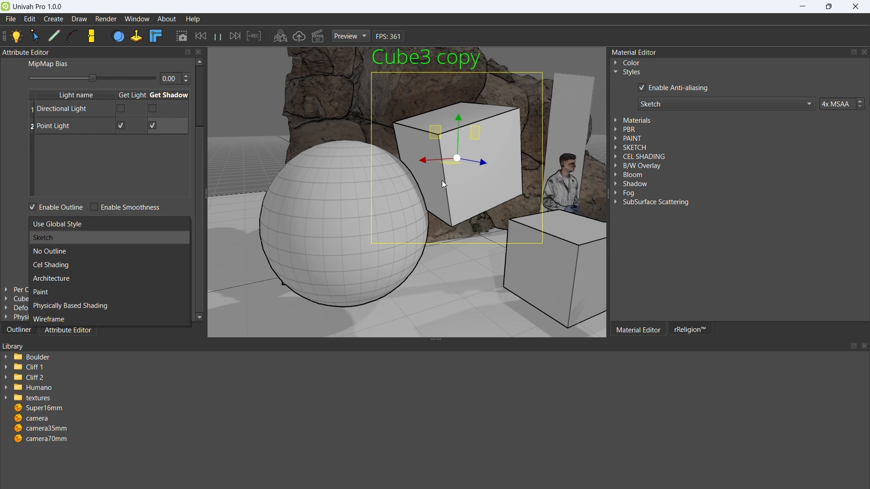
click(62, 227)
Step: Try the No Outline, Cel Shading and Architecture per-object styles on Cube3 copy
click(66, 224)
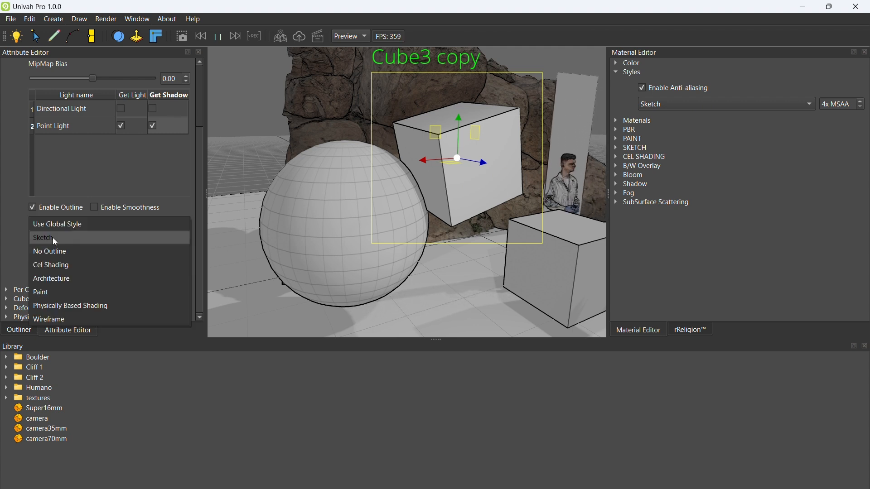
click(53, 255)
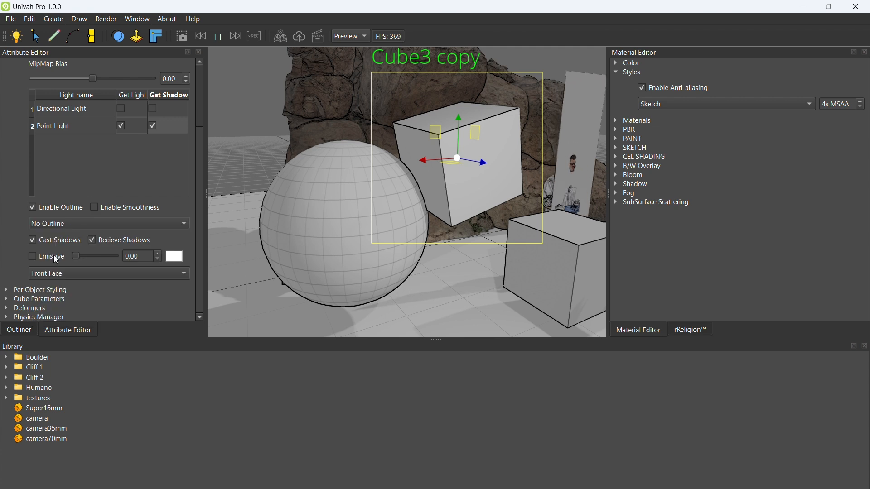
click(76, 224)
click(69, 238)
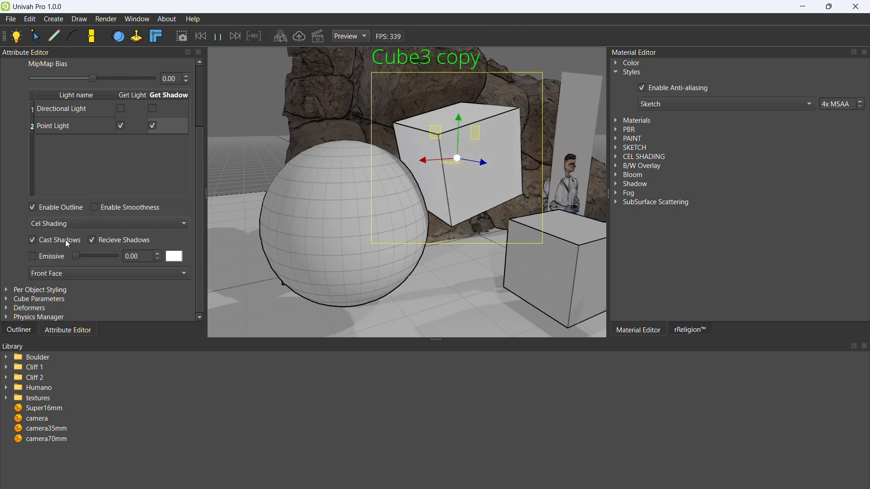
click(73, 221)
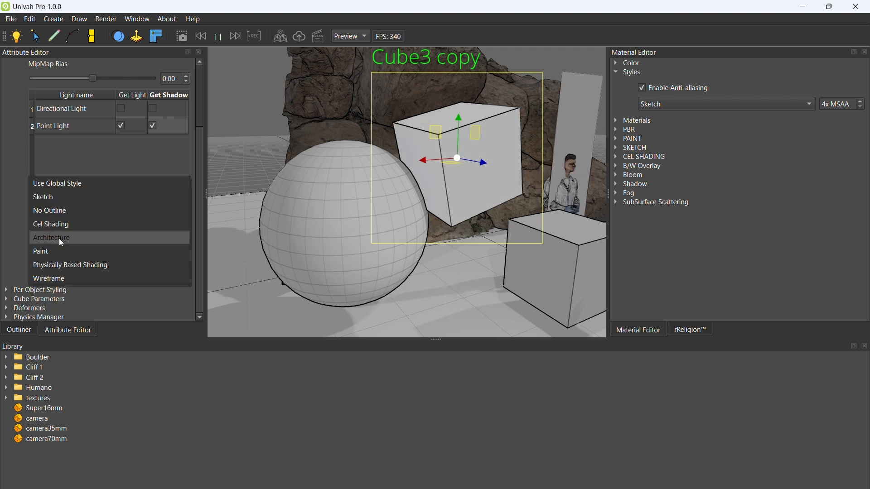
click(59, 239)
Step: Set the per-object render style of Cube3 copy to Paint and inspect its surface up close
click(75, 224)
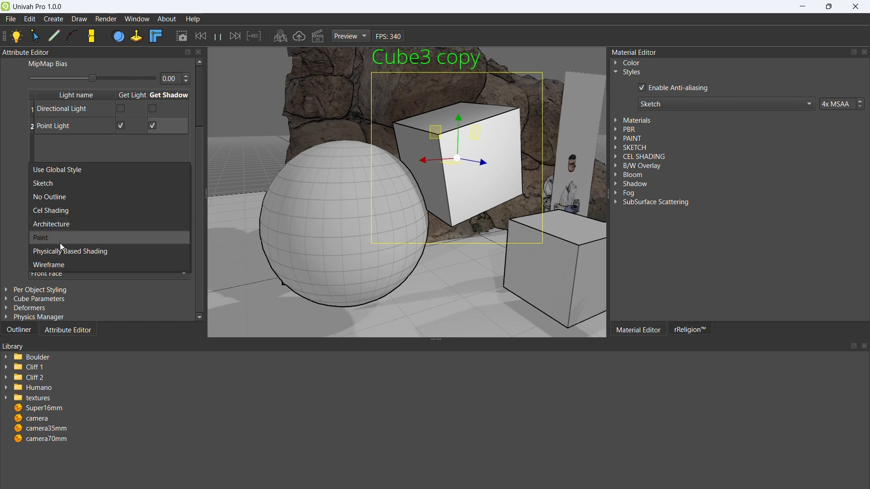
click(59, 241)
alt+drag(385, 230, 394, 256)
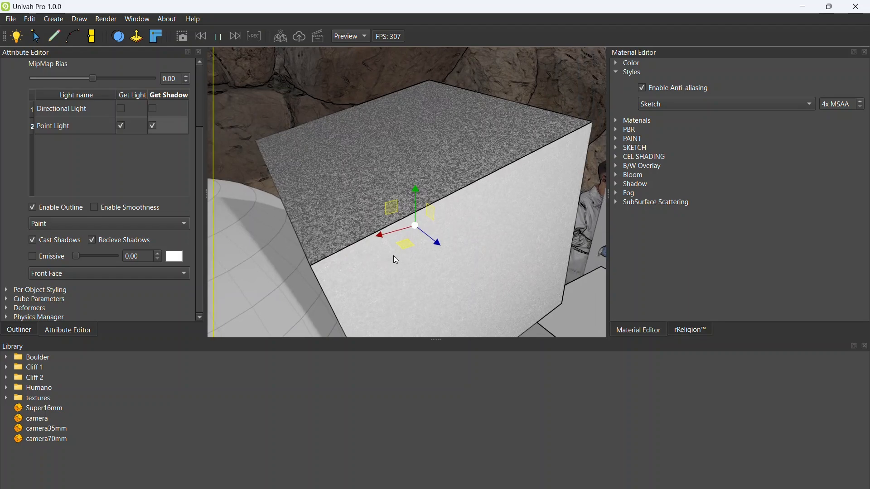
alt+drag(380, 209, 440, 261)
scroll(444, 258, up, 3)
scroll(441, 265, down, 3)
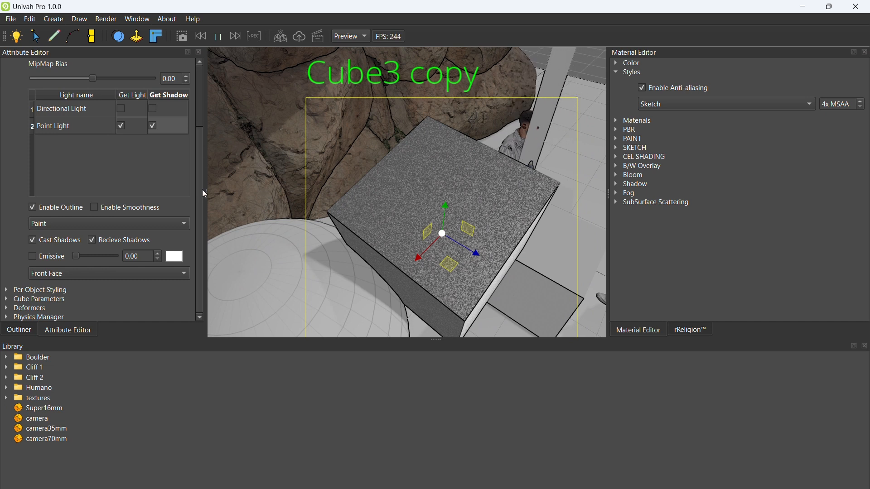
Step: Set the per-object Paint scale of Cube3 copy to 0.89 and inspect the paint texture up close
scroll(201, 168, up, 3)
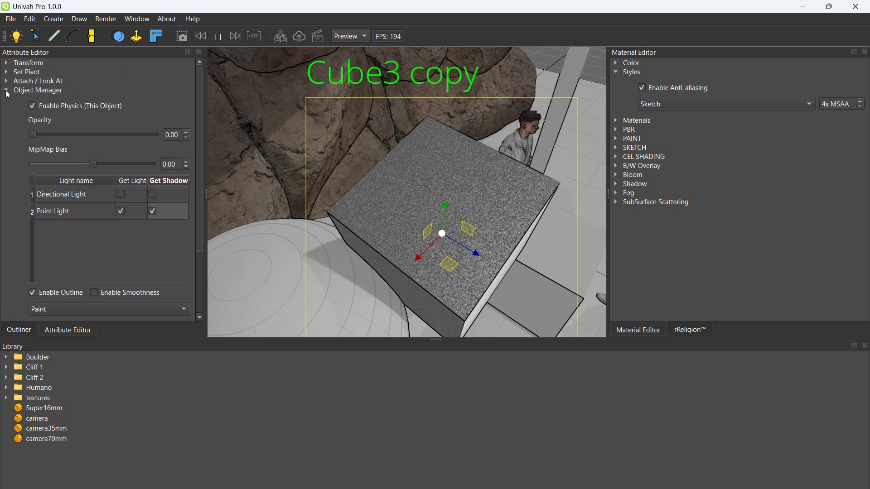
click(7, 90)
click(7, 100)
mouse_move(57, 142)
mouse_down()
mouse_move(163, 144)
mouse_move(64, 143)
mouse_up()
middle_drag(462, 228, 431, 225)
scroll(408, 213, up, 5)
scroll(417, 154, down, 5)
scroll(425, 205, up, 4)
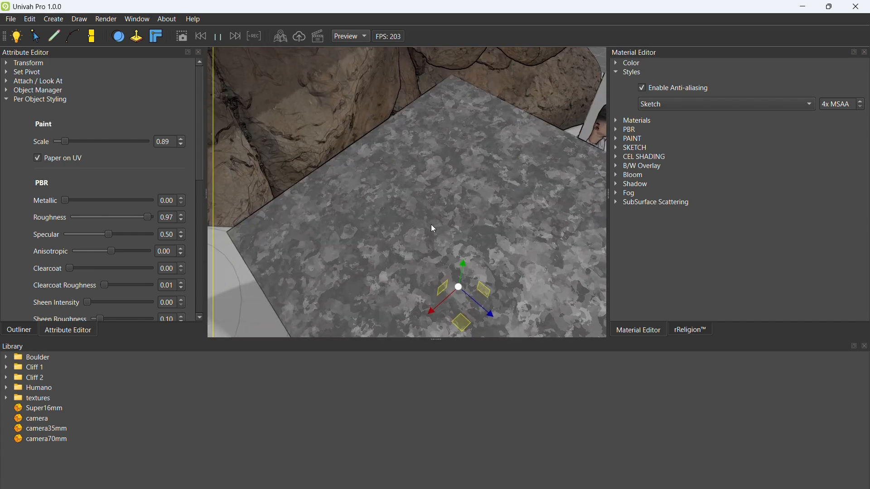
Step: Examine the global Paint settings and the painted faces of Cube3 copy
click(617, 139)
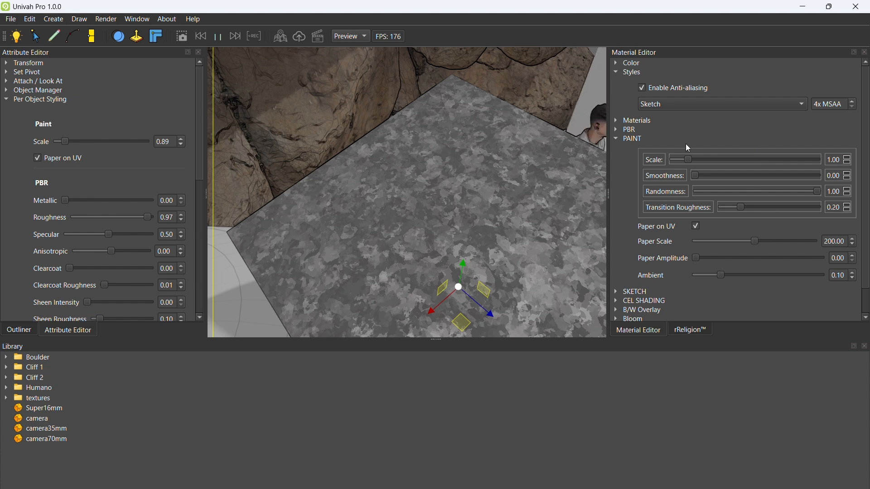
click(617, 139)
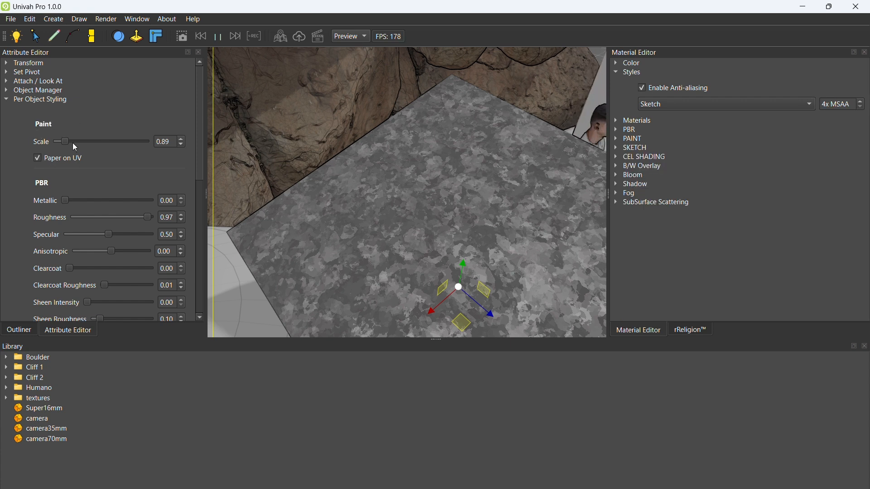
scroll(396, 213, down, 5)
middle_drag(403, 213, 371, 153)
click(8, 104)
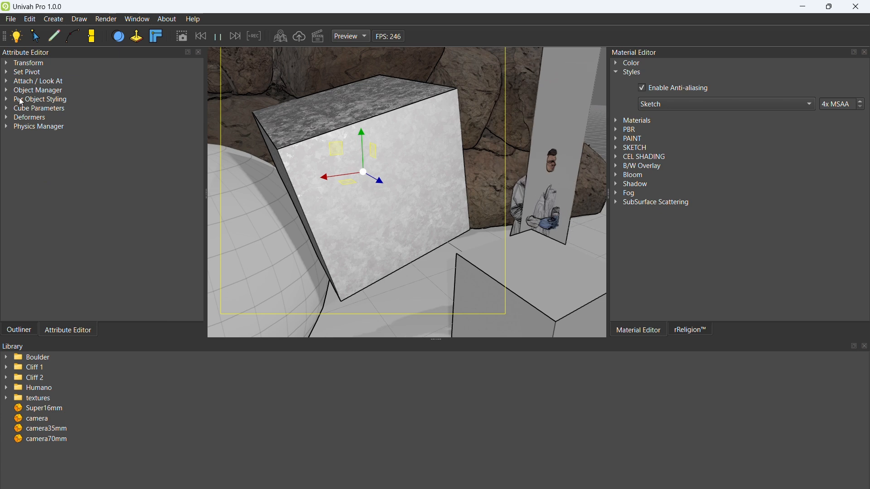
Step: Try the Physically Based Shading per-object style on Cube3 copy
click(10, 91)
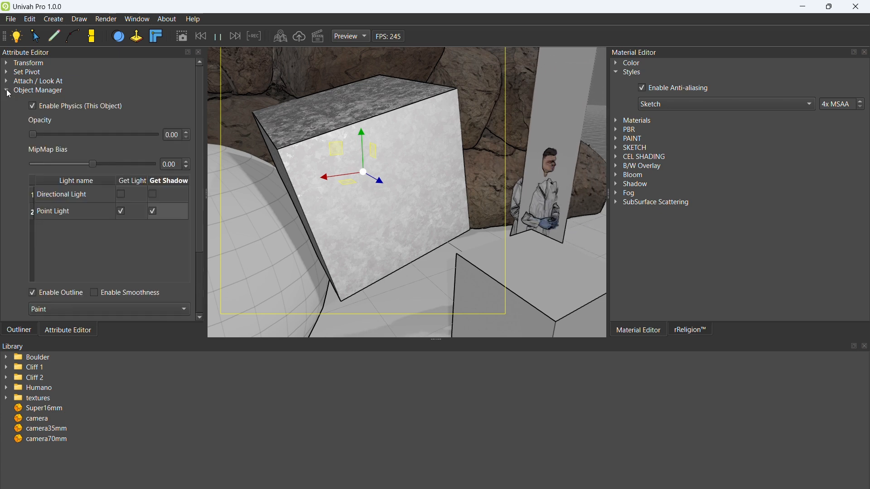
drag(197, 187, 198, 252)
right_drag(385, 192, 388, 183)
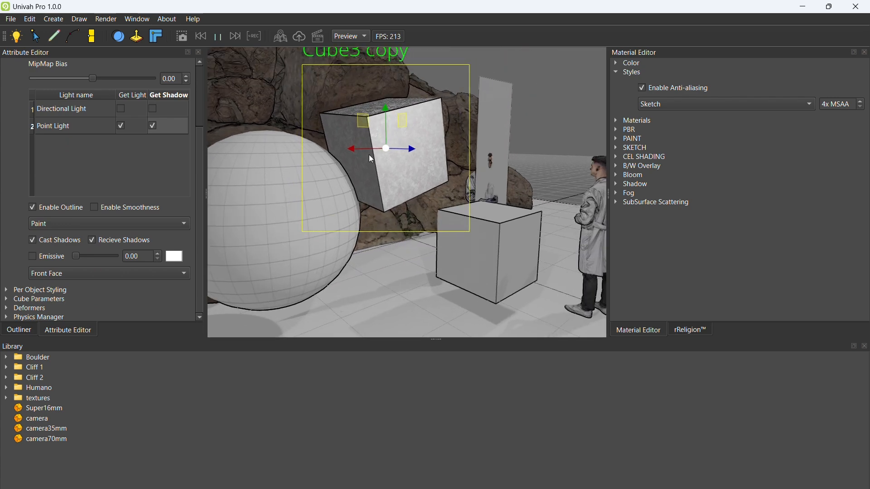
click(52, 223)
click(50, 238)
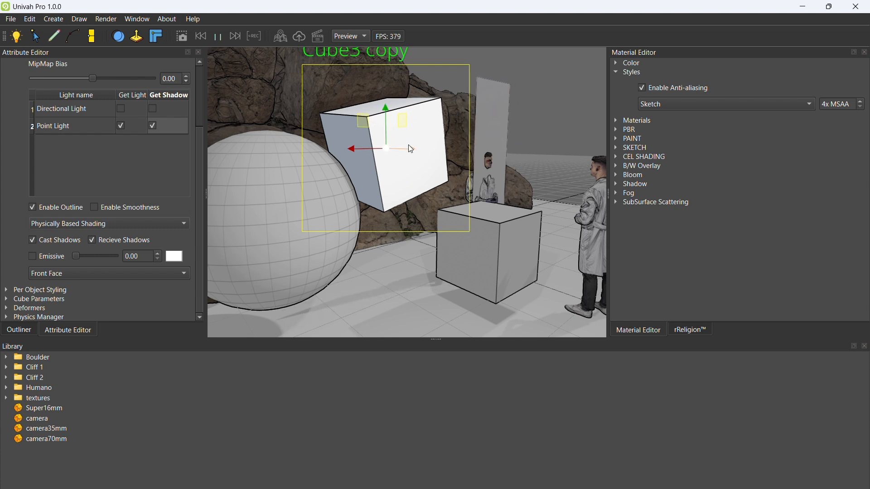
Step: Set the per-object render style of Cube3 copy back to Paint
click(279, 208)
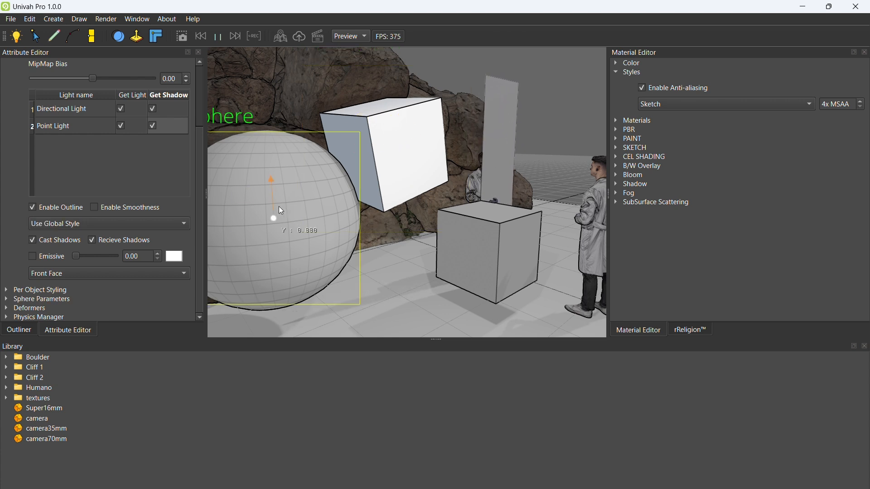
click(389, 142)
click(101, 223)
click(76, 213)
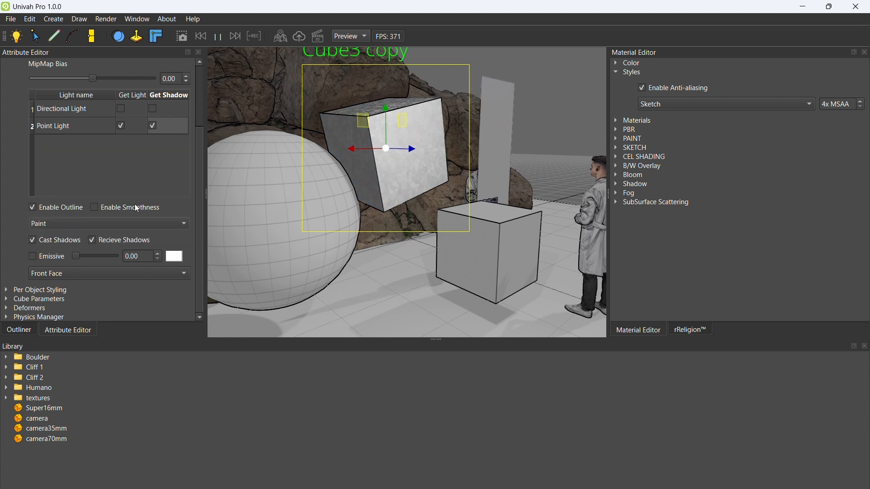
Step: Set the Sphere's per-object render style to Physically Based Shading and inspect it from above
click(273, 222)
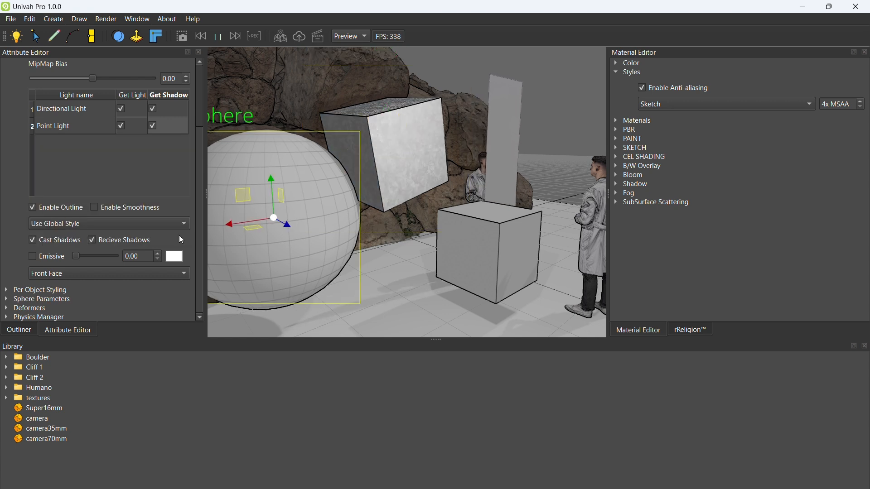
click(80, 228)
click(63, 310)
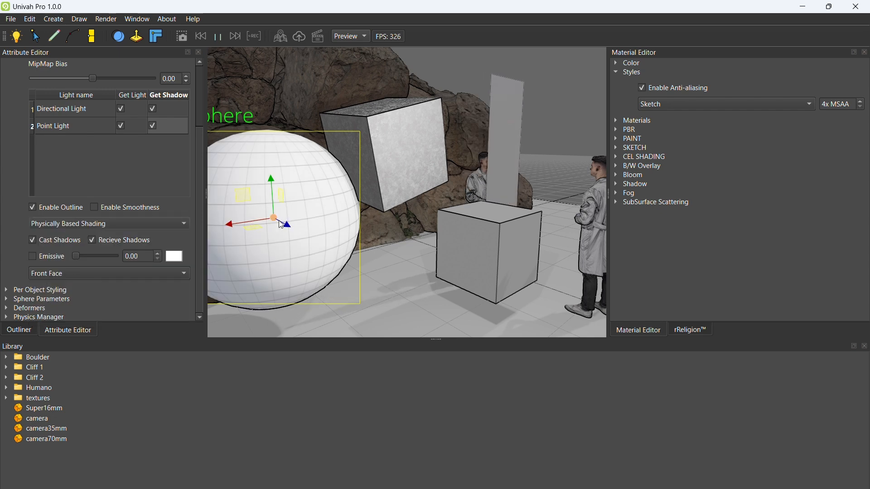
middle_drag(319, 168, 361, 258)
scroll(23, 154, up, 3)
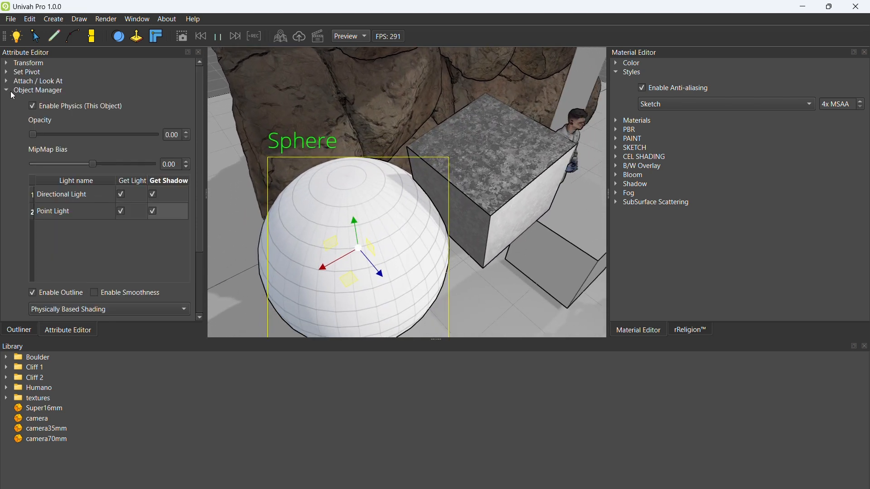
Step: Set the Sphere's per-object PBR metallic to 1.00 and roughness to 0.13
click(6, 91)
click(6, 101)
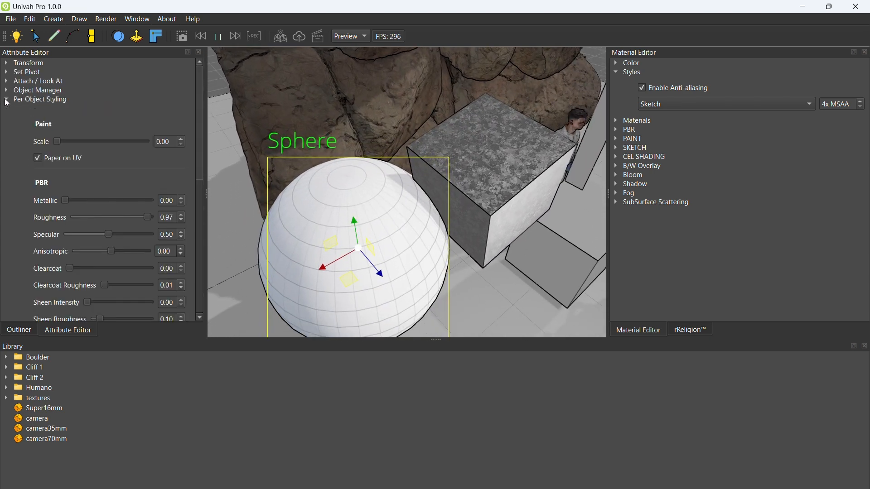
mouse_move(147, 218)
mouse_down()
mouse_move(77, 214)
mouse_move(136, 215)
mouse_up()
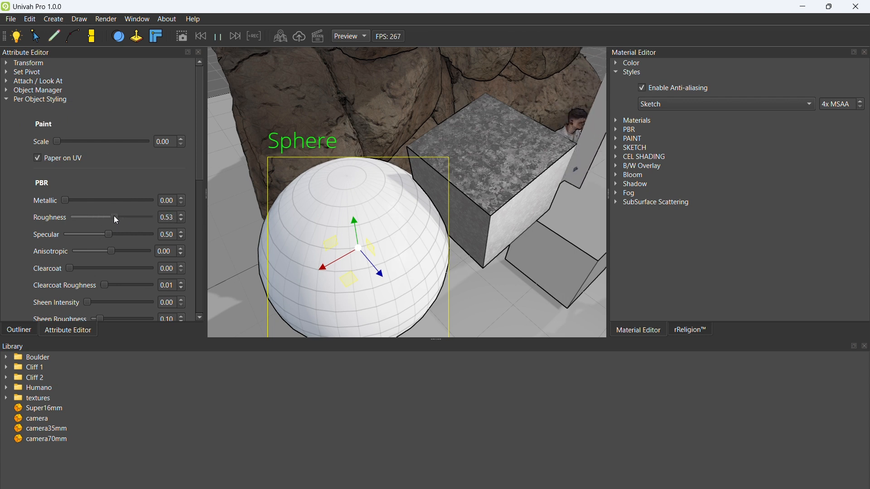
mouse_move(67, 200)
mouse_down()
mouse_move(150, 199)
mouse_move(74, 217)
mouse_up()
middle_drag(362, 263, 342, 166)
scroll(407, 167, down, 4)
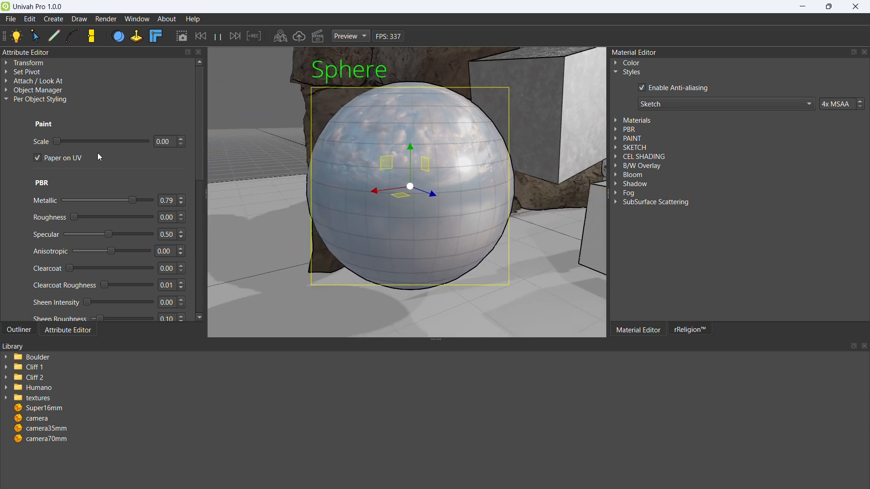
drag(135, 202, 194, 208)
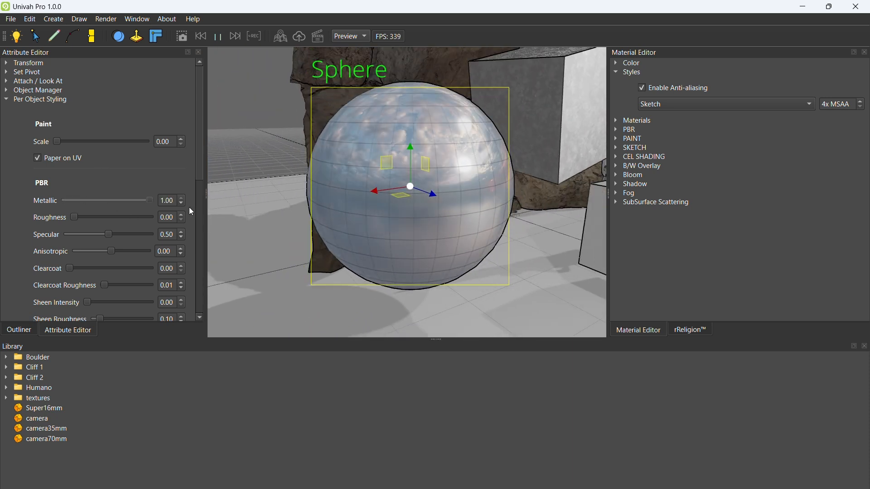
mouse_move(74, 217)
mouse_down()
mouse_move(153, 217)
mouse_move(81, 216)
mouse_up()
Step: Pull the Sphere with physics to reposition it and set its per-object PBR metallic to 1.00 and roughness to 0.36
mouse_move(230, 218)
middle_down()
mouse_move(427, 222)
mouse_move(435, 161)
mouse_move(425, 241)
middle_up()
middle_drag(395, 214, 396, 190)
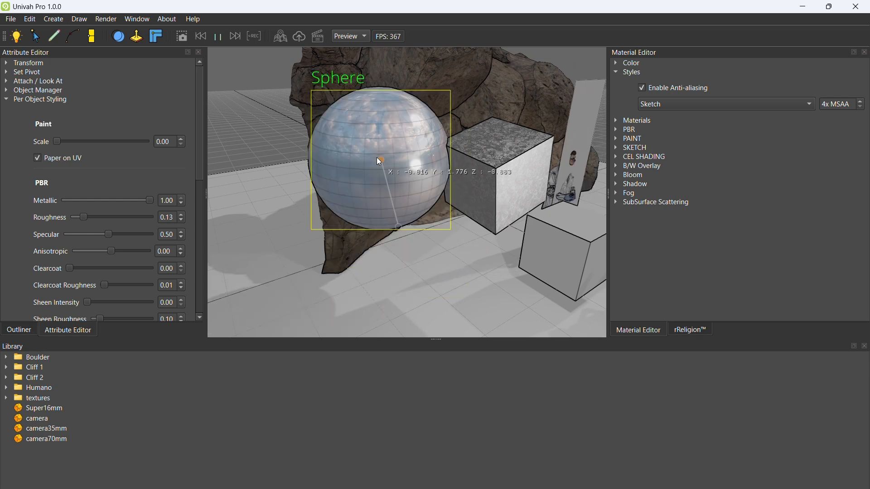
drag(150, 200, 34, 194)
drag(86, 215, 151, 201)
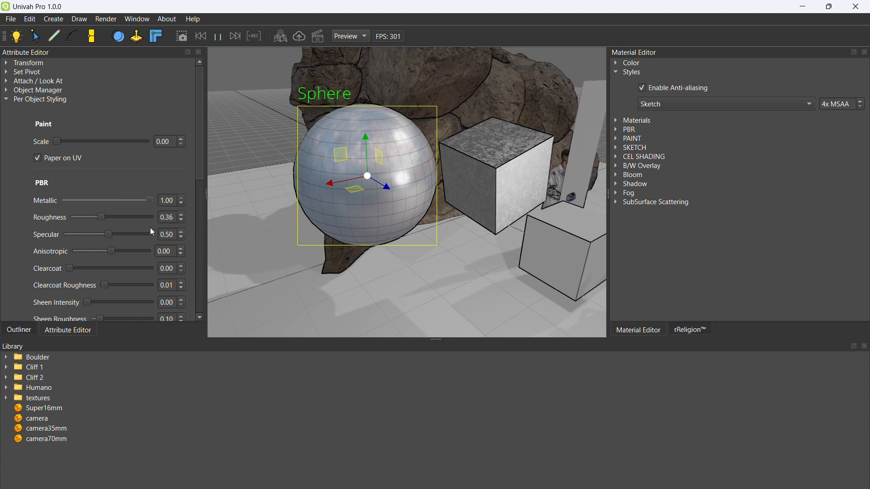
Step: Try the Sphere's per-object anisotropic value at 1.00 and set it to -1.00
drag(112, 251, 178, 239)
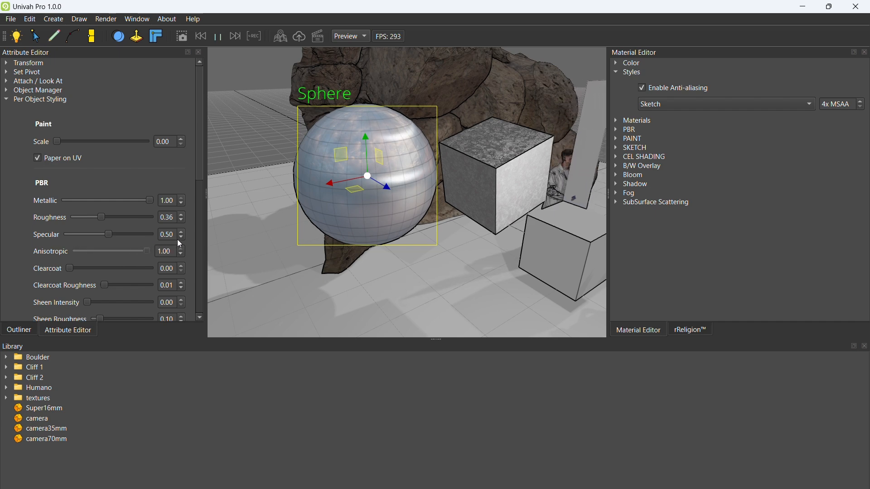
mouse_move(332, 197)
middle_down()
mouse_move(338, 250)
mouse_move(341, 200)
middle_up()
scroll(338, 250, down, 3)
drag(145, 252, 58, 245)
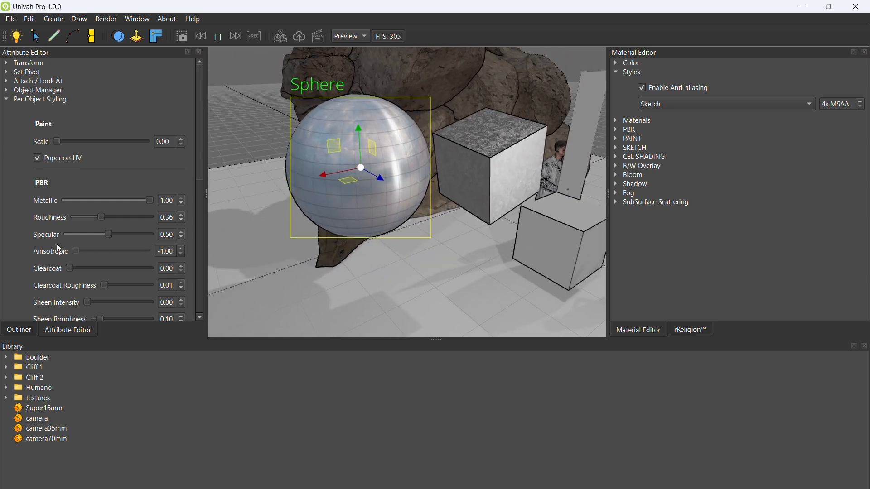
Step: Stop the Sphere from receiving the Point Light's light and shadow, toggling the Directional Light's light and shadow off and back on for comparison
click(6, 101)
click(6, 91)
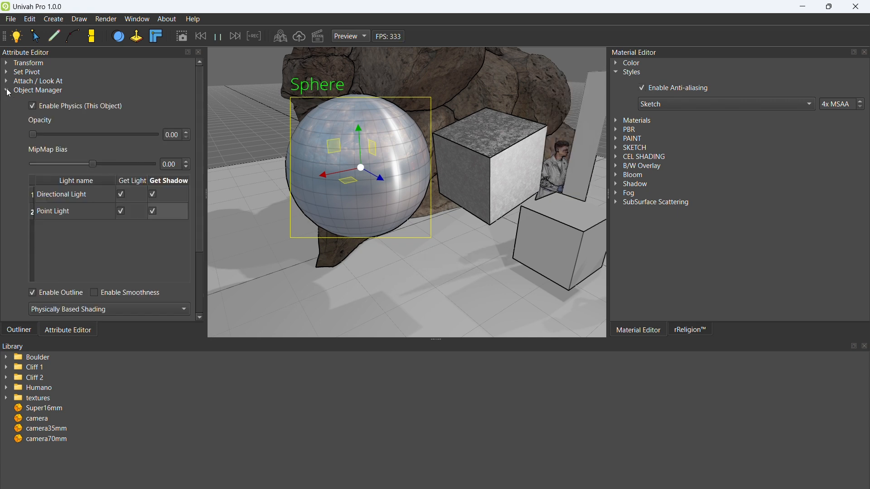
click(121, 211)
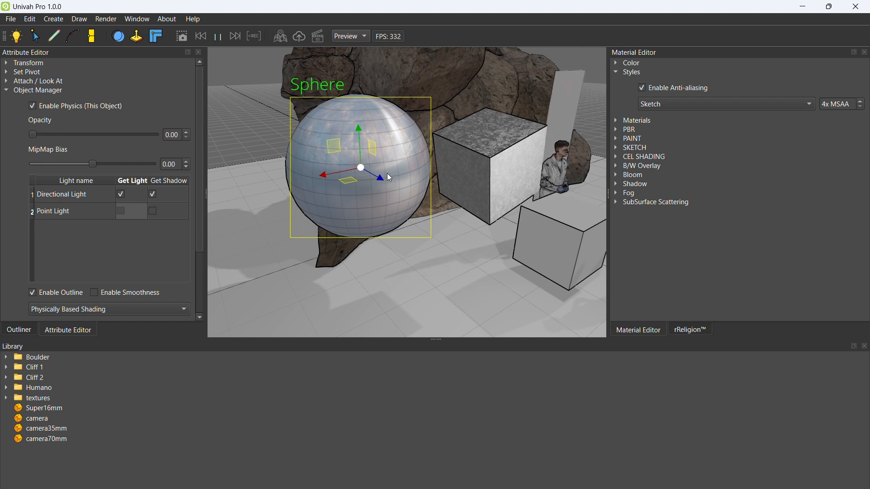
click(120, 211)
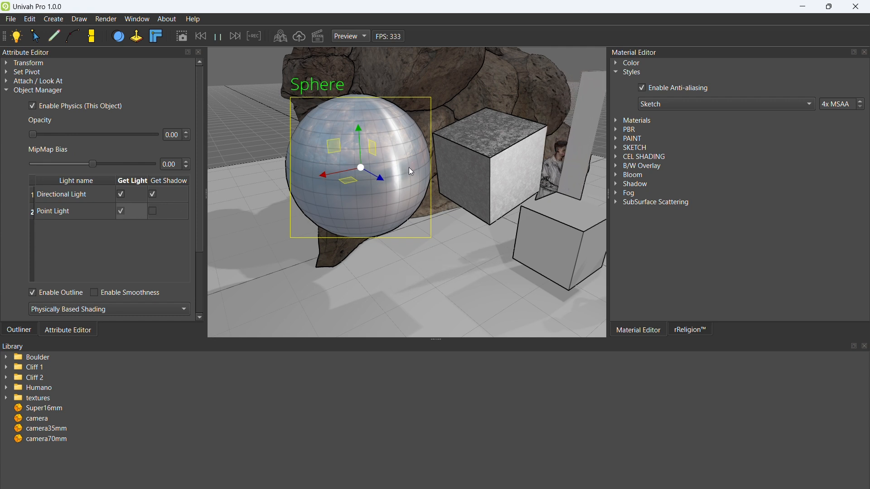
click(121, 211)
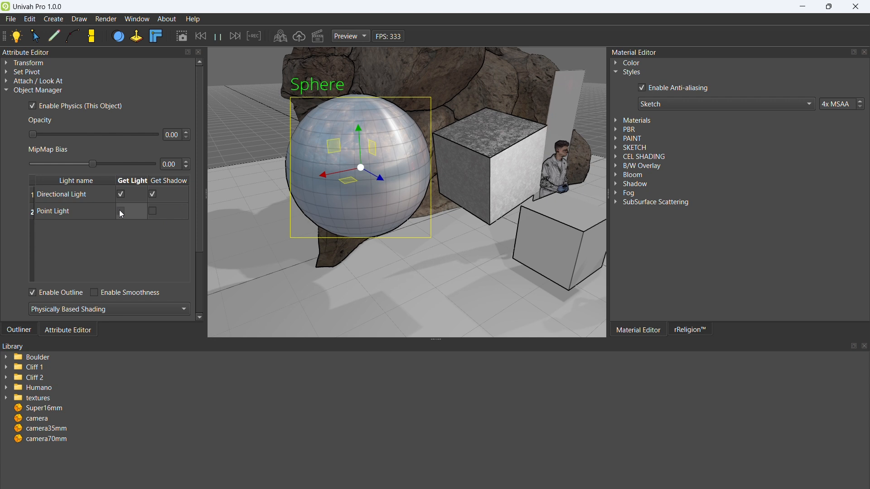
click(121, 195)
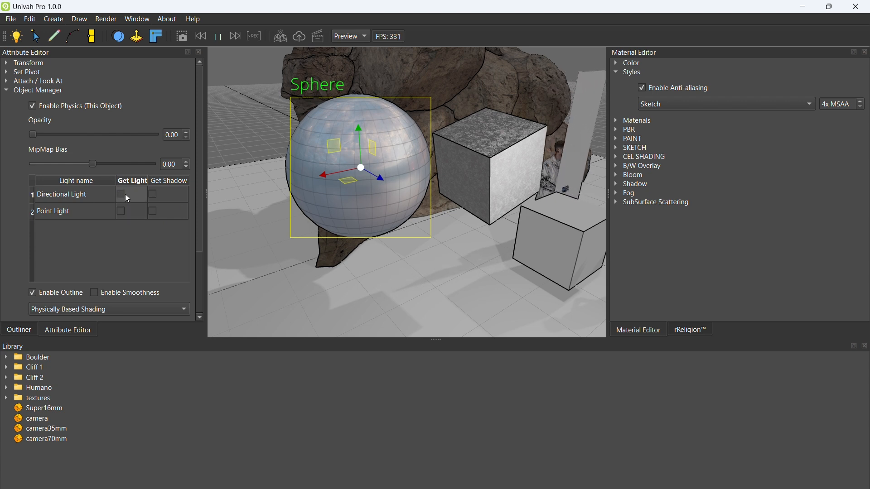
click(154, 195)
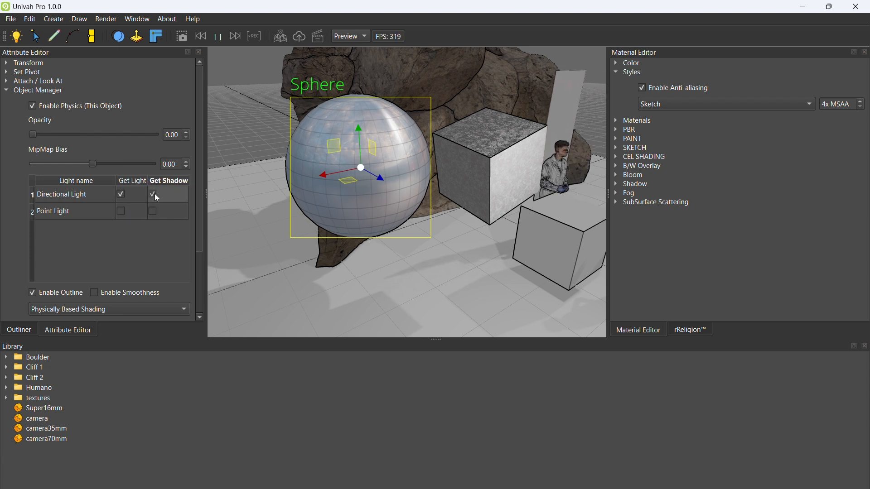
Step: Scale the Sphere down vertically into a flat disc and rotate the disc to tilt it slightly
alt+drag(392, 140, 333, 238)
key(r)
alt+drag(362, 193, 357, 225)
scroll(358, 229, up, 3)
alt+drag(380, 265, 379, 238)
scroll(434, 253, up, 3)
scroll(382, 244, down, 3)
key(e)
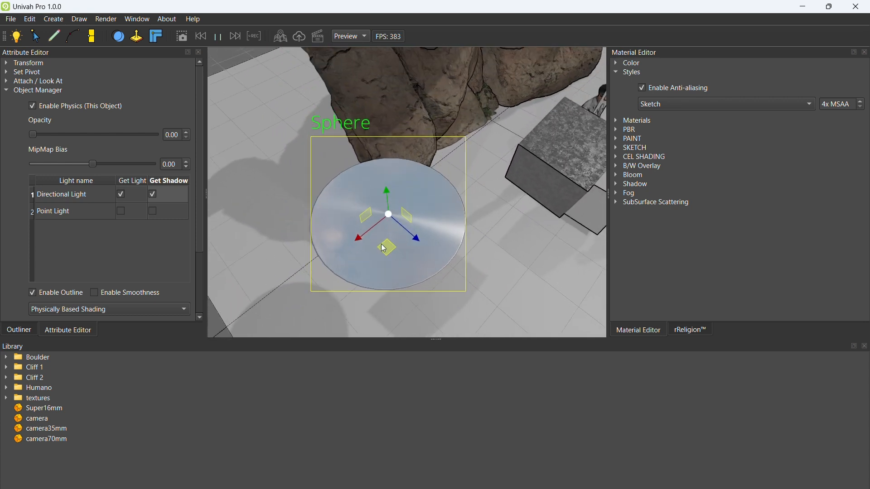
drag(373, 197, 388, 207)
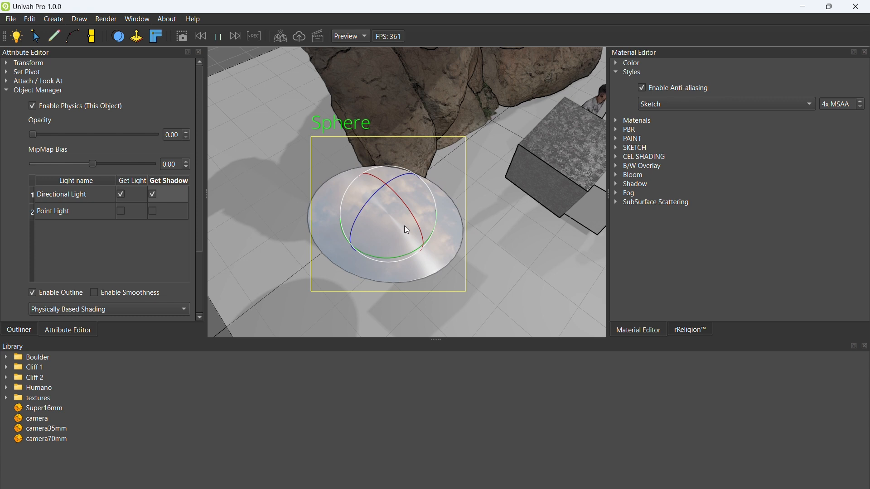
Step: Try different per-object anisotropic values on the flattened Sphere, ending at -1.00
click(10, 93)
click(10, 99)
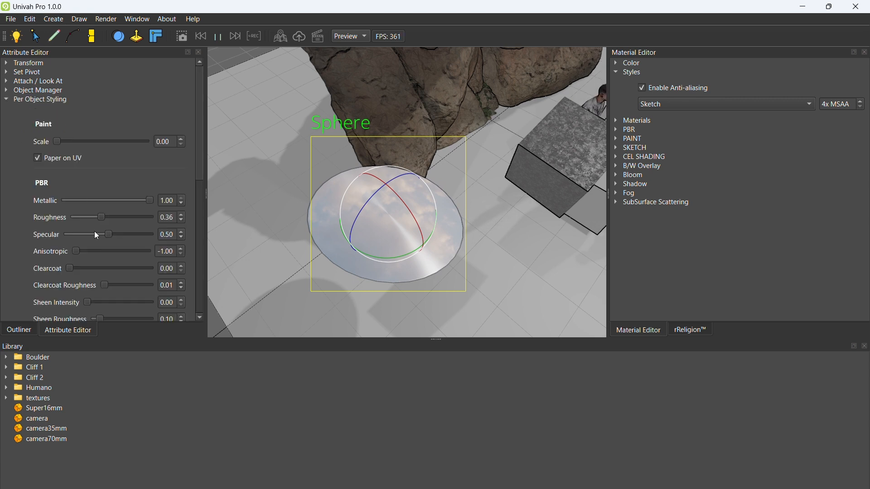
drag(76, 252, 58, 252)
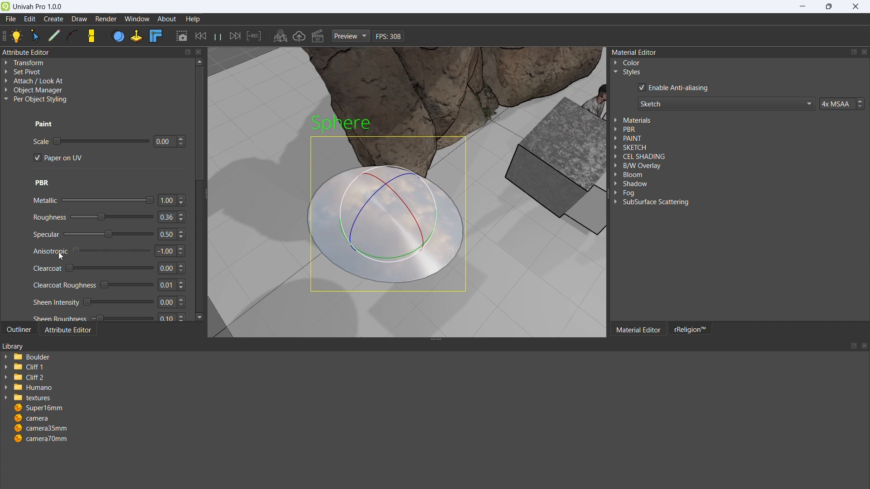
Step: Examine the paint texture on the top face of the cube beside the boulder up close
middle_drag(484, 228, 349, 213)
scroll(368, 181, up, 5)
mouse_move(368, 182)
middle_down()
mouse_move(374, 167)
mouse_move(366, 174)
middle_up()
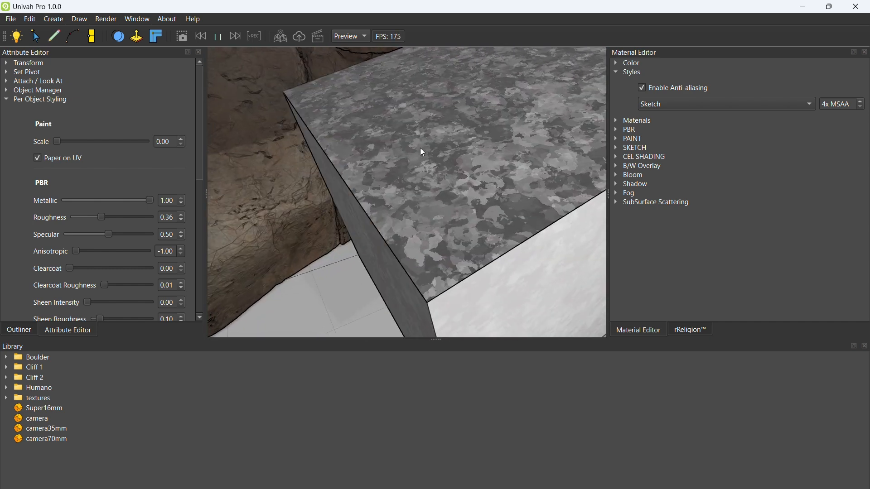